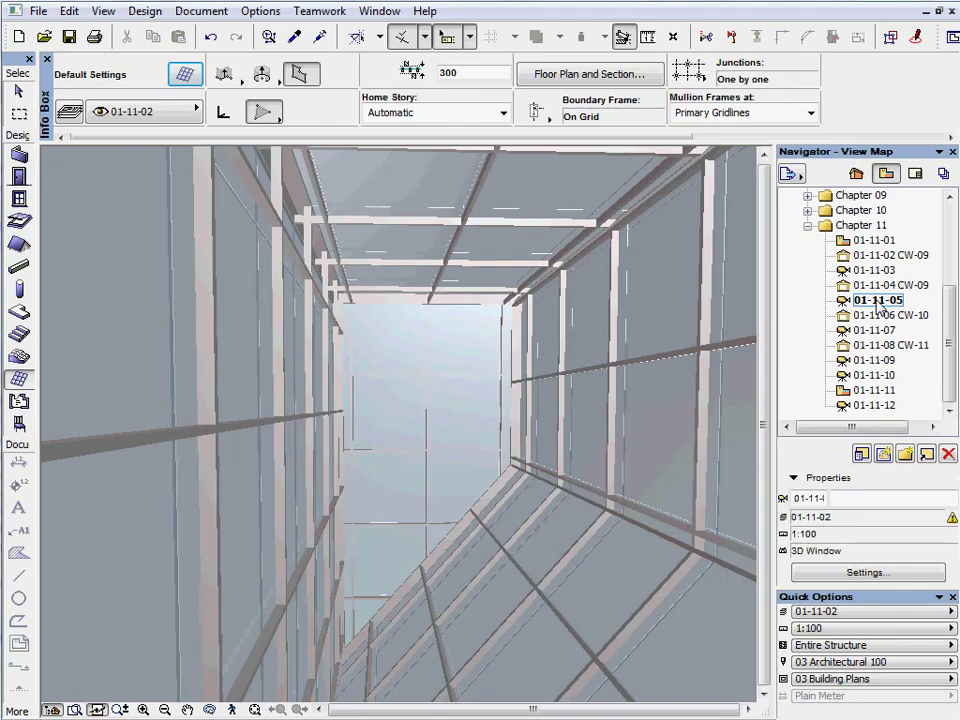
Review the finished curtain wall examples in the 3D views 01-11-07, 01-11-10 and 01-11-12
left_click(882, 330)
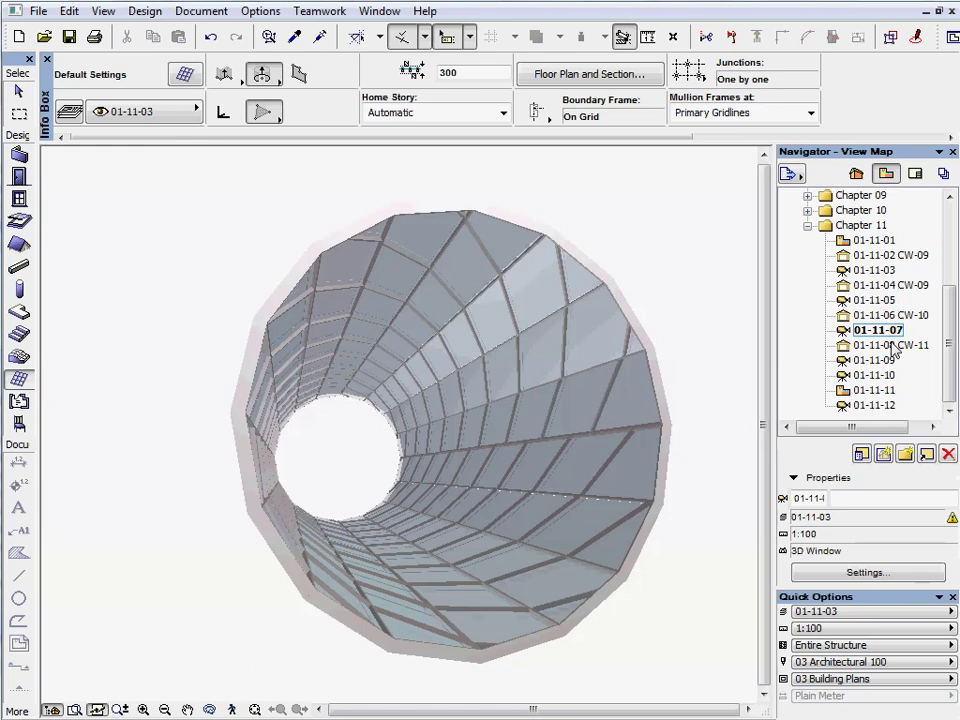
left_click(879, 375)
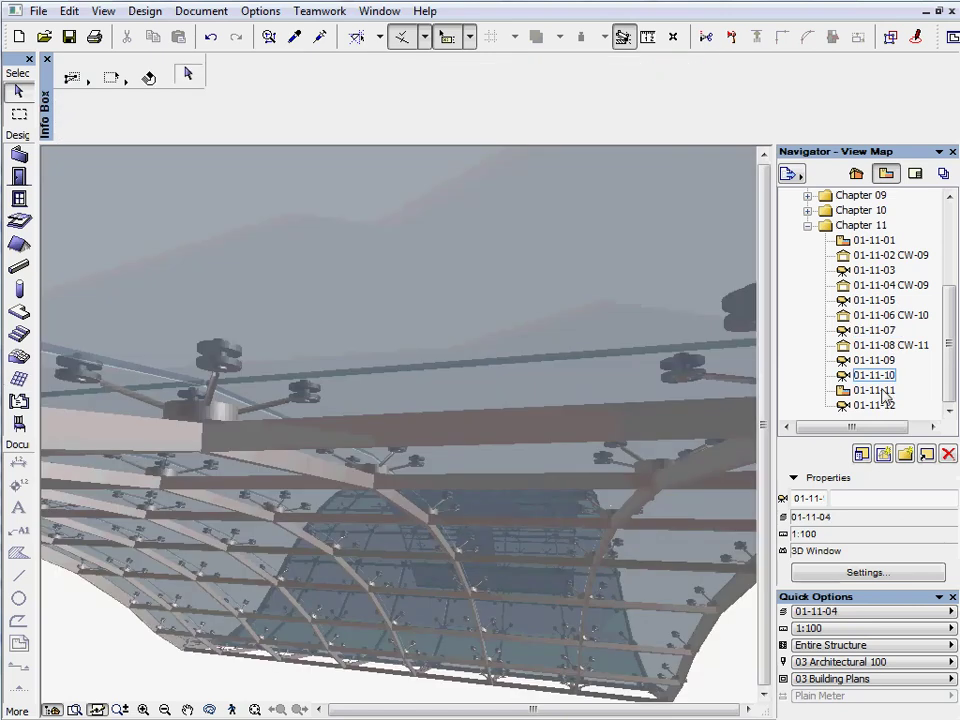
left_click(876, 405)
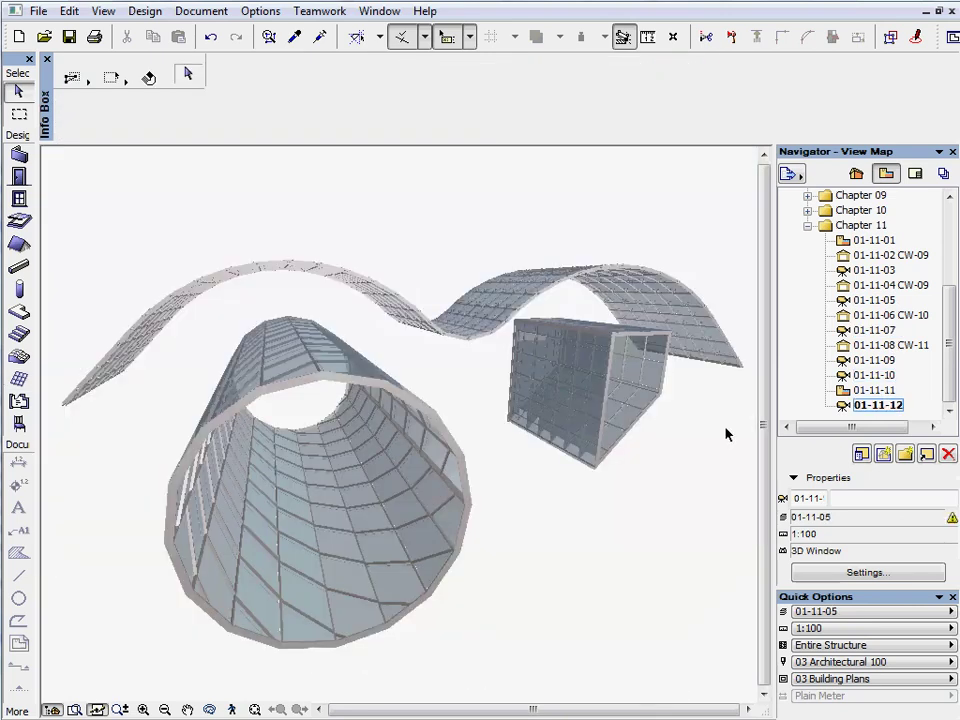
Go to floor plan view 01-11-01 and open section 01 from its section line
key("Home")
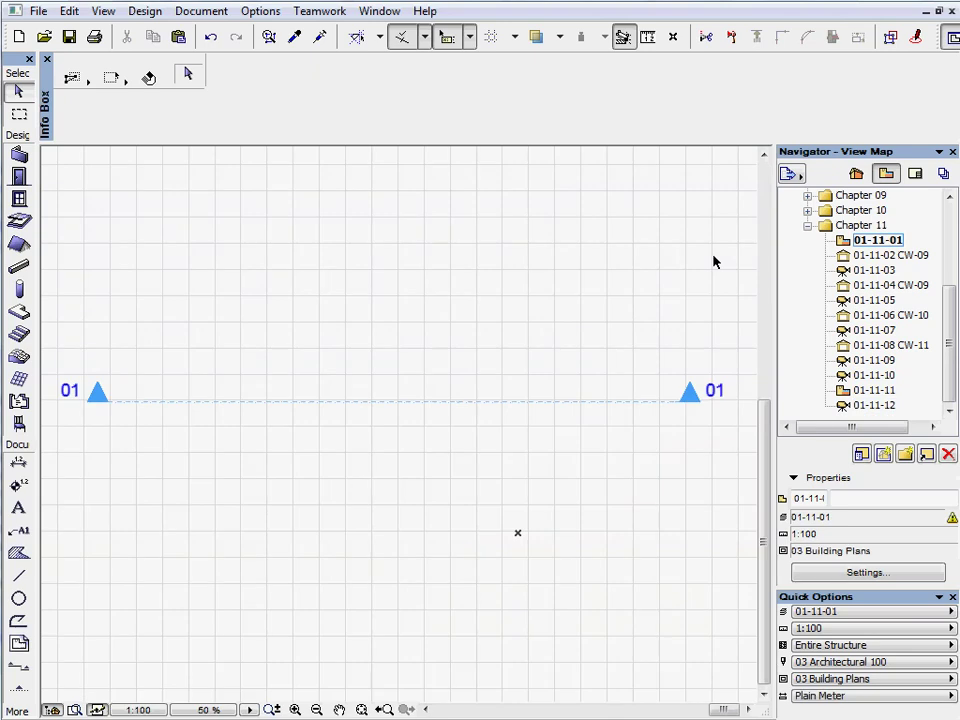
left_click(658, 402)
right_click(671, 336)
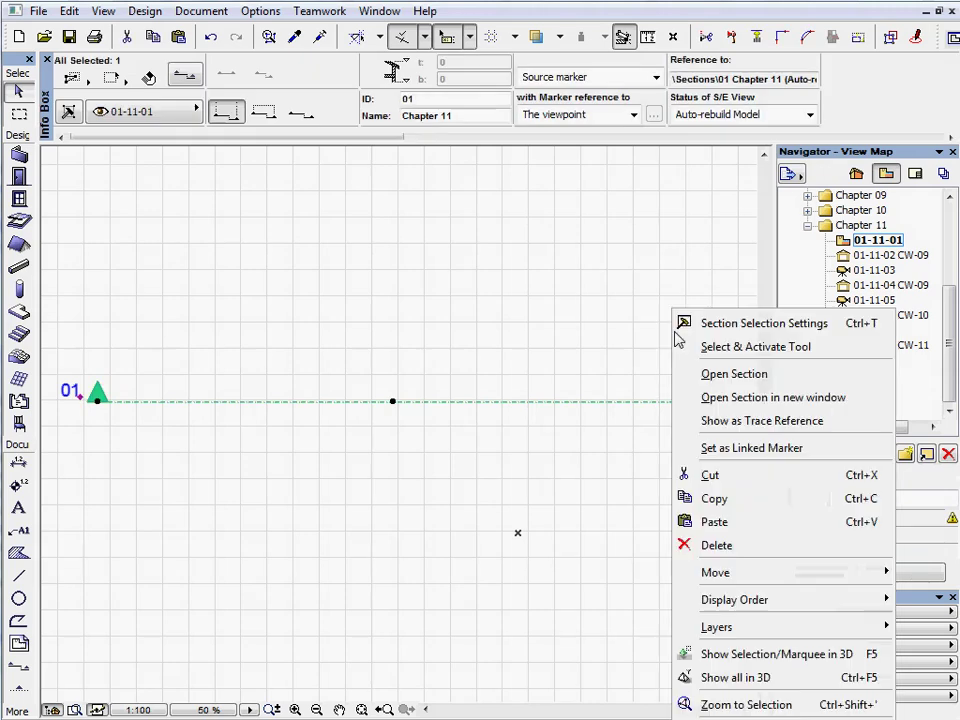
left_click(744, 376)
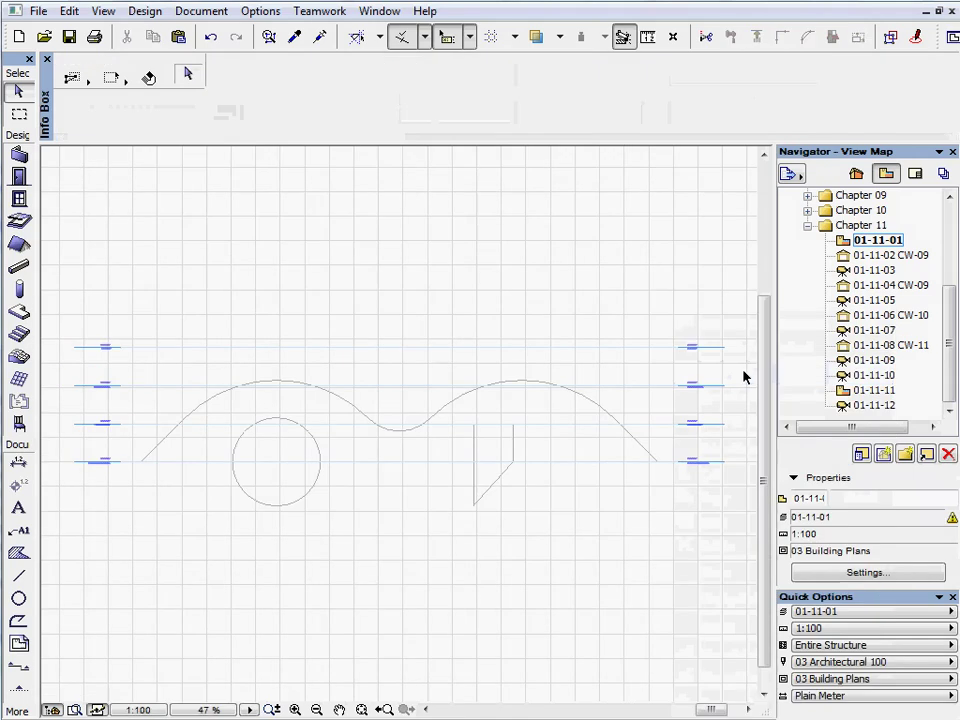
Inspect the four-sided polyline, the circle and the wavy polyline in the section by selecting each, ending with nothing selected
left_click(514, 450)
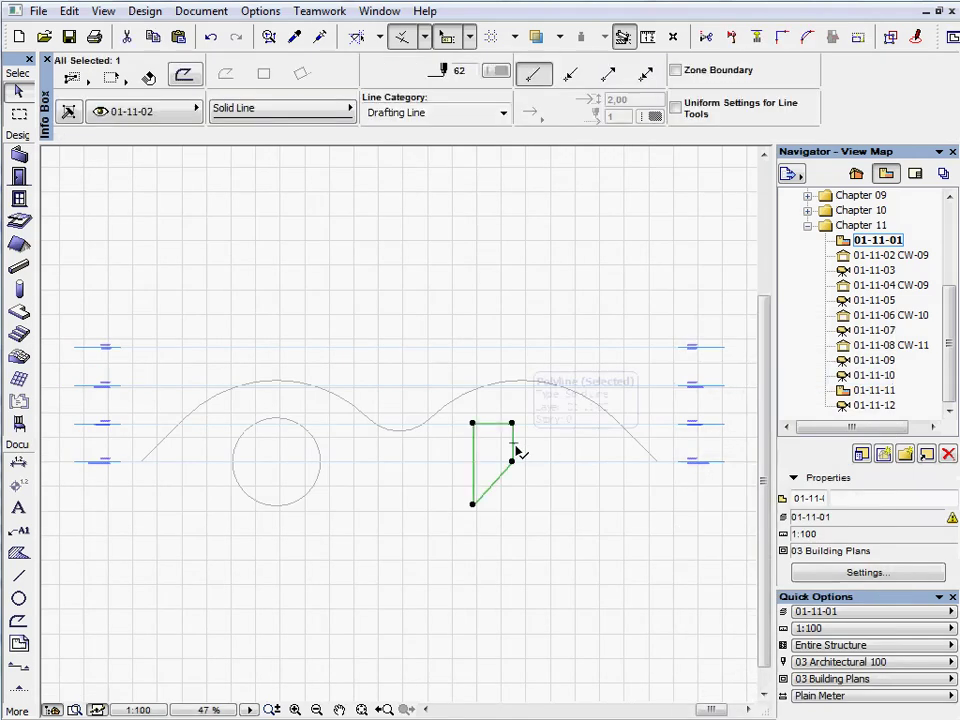
left_click(321, 457)
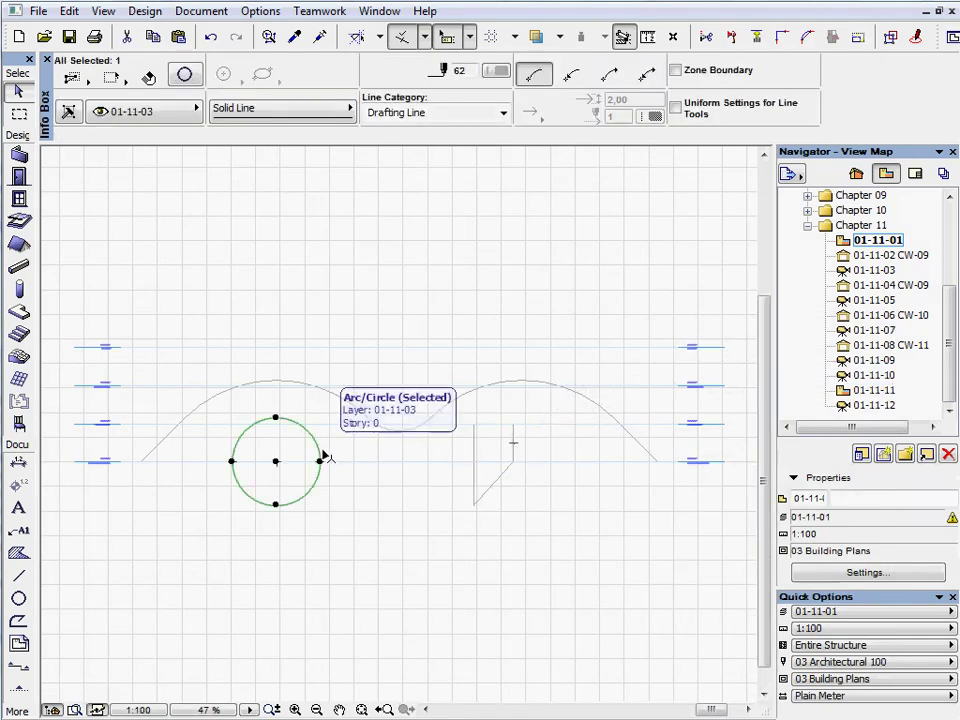
left_click(336, 399)
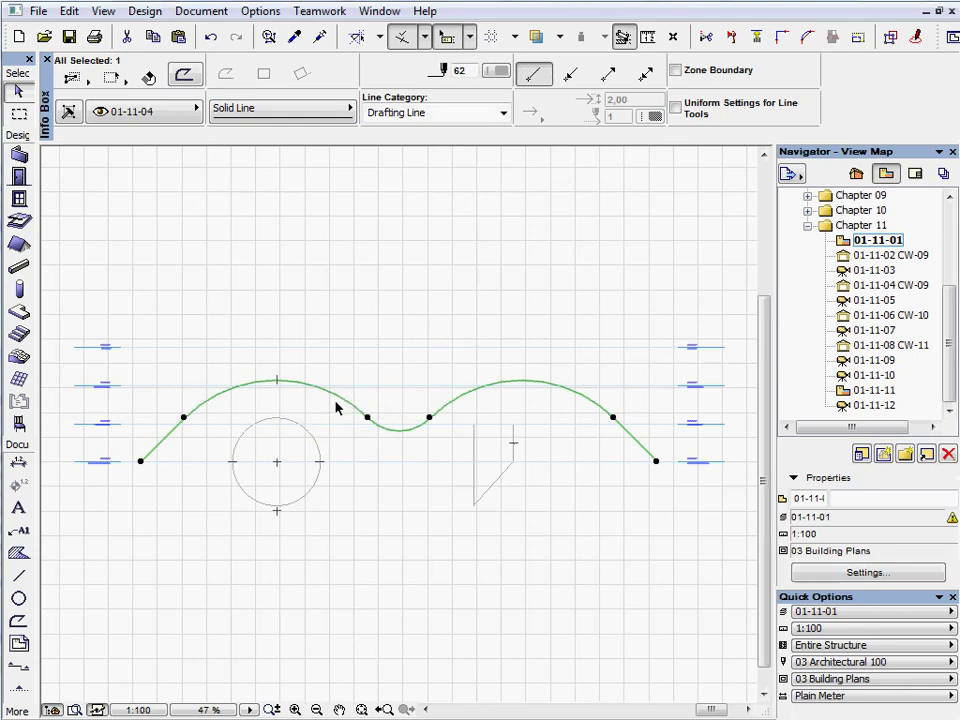
left_click(332, 407)
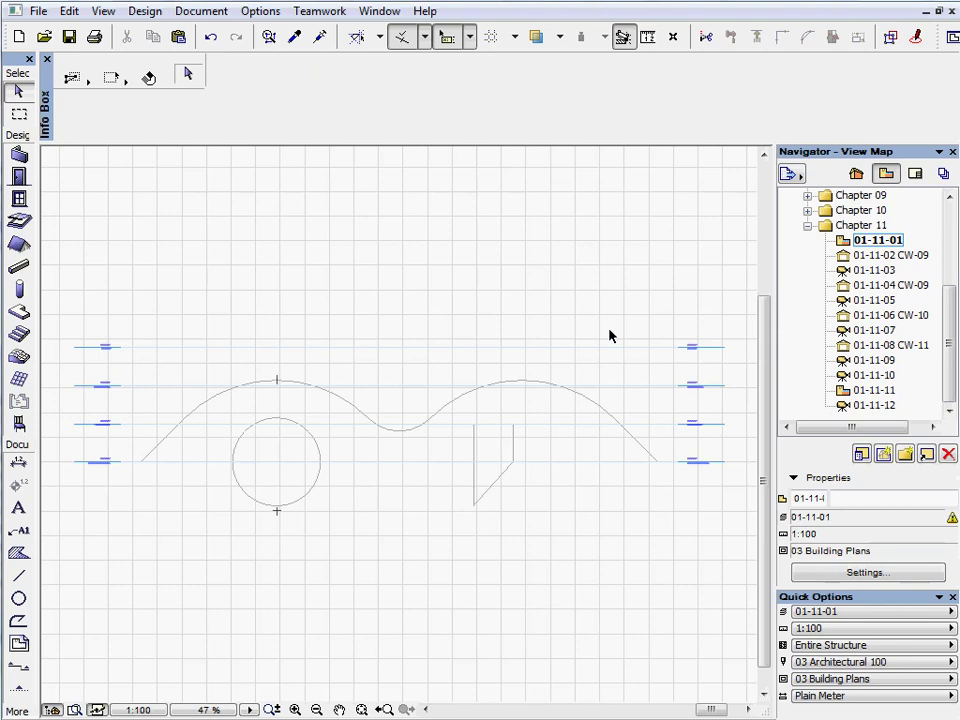
Open view 01-11-02 CW-09 and apply the CW-09 favorite to the Curtain Wall tool's default settings
double_click(876, 256)
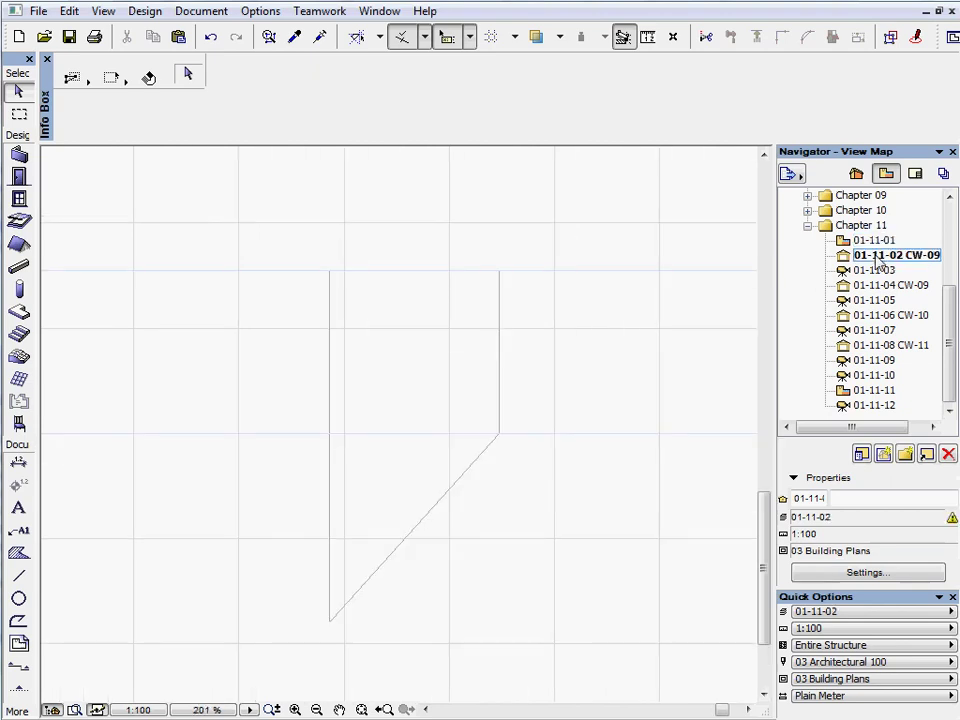
left_click(19, 379)
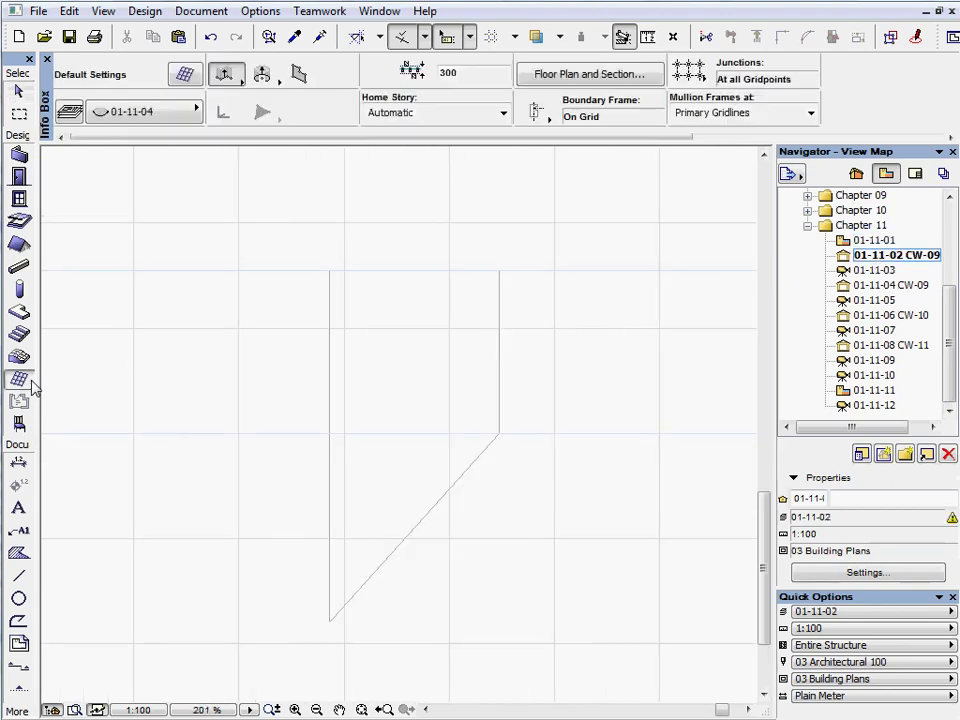
left_click(195, 80)
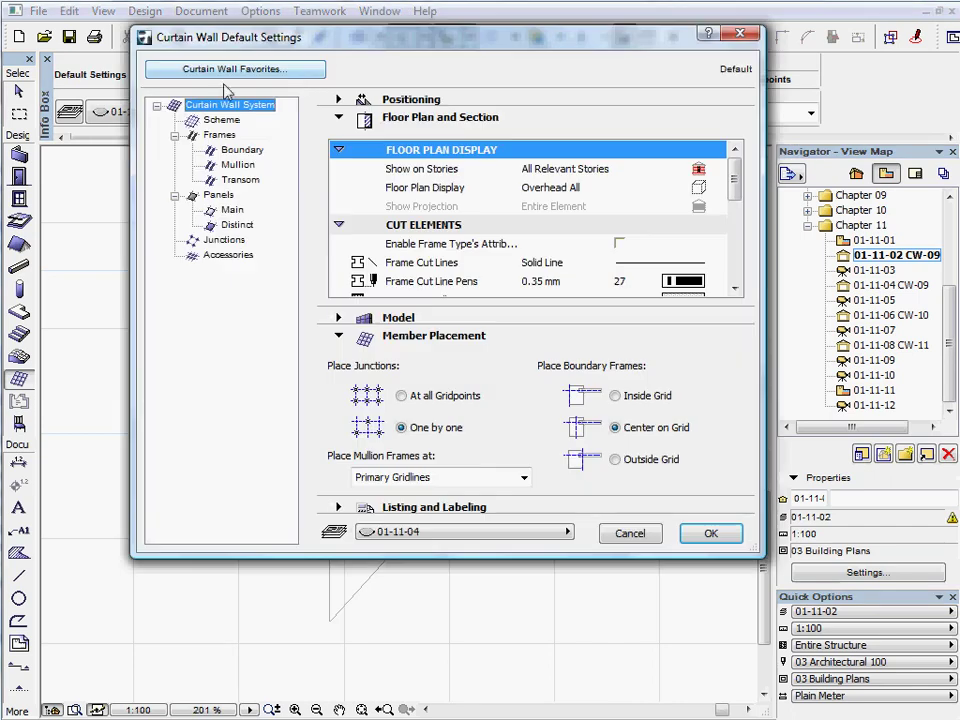
left_click(312, 70)
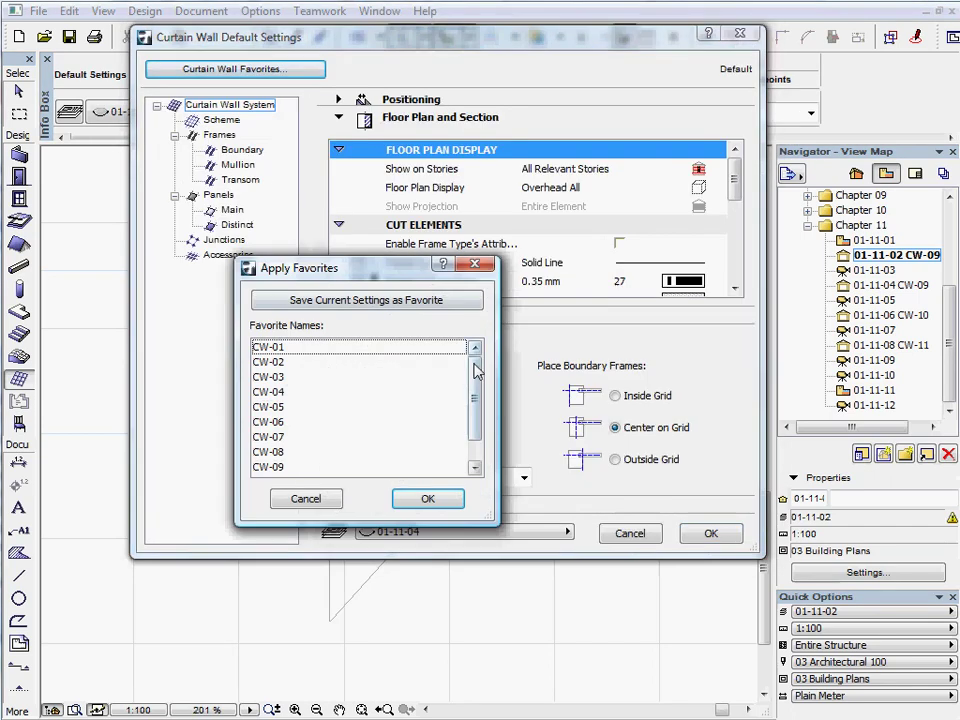
left_click(294, 466)
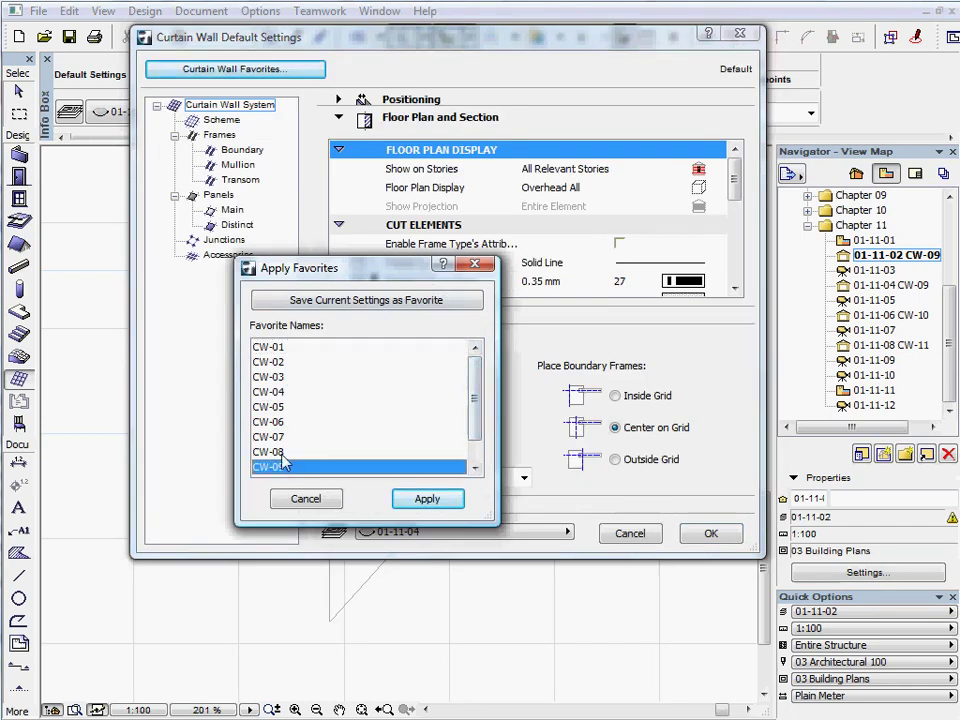
left_click(440, 498)
left_click(735, 540)
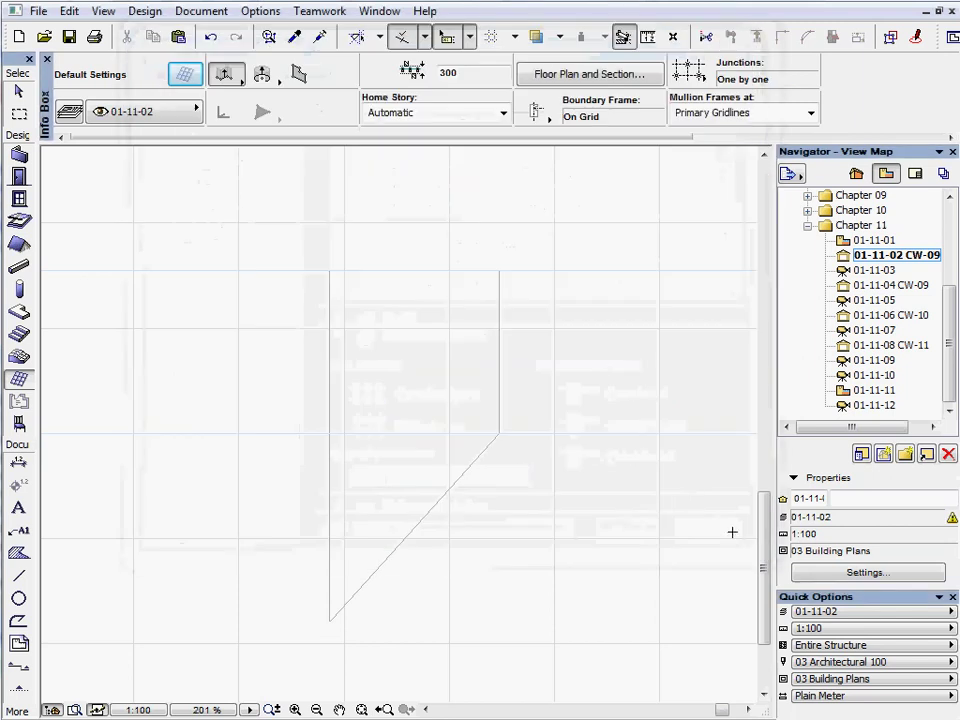
Trace a closed curtain wall outline through the four corners of the polyline in the section
left_click(331, 268)
left_click(502, 268)
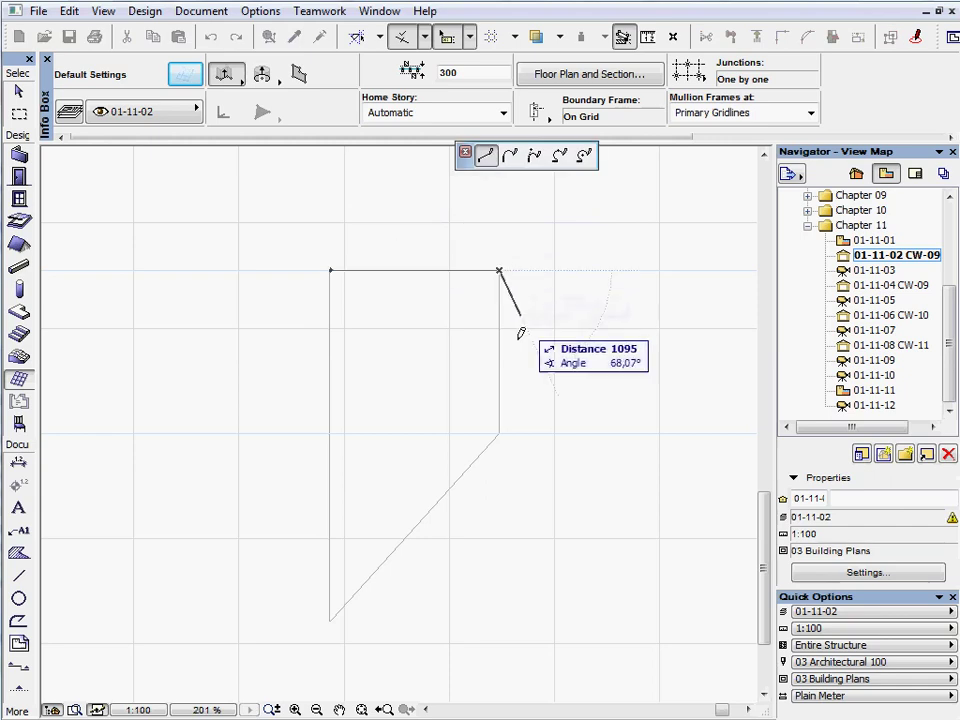
left_click(501, 430)
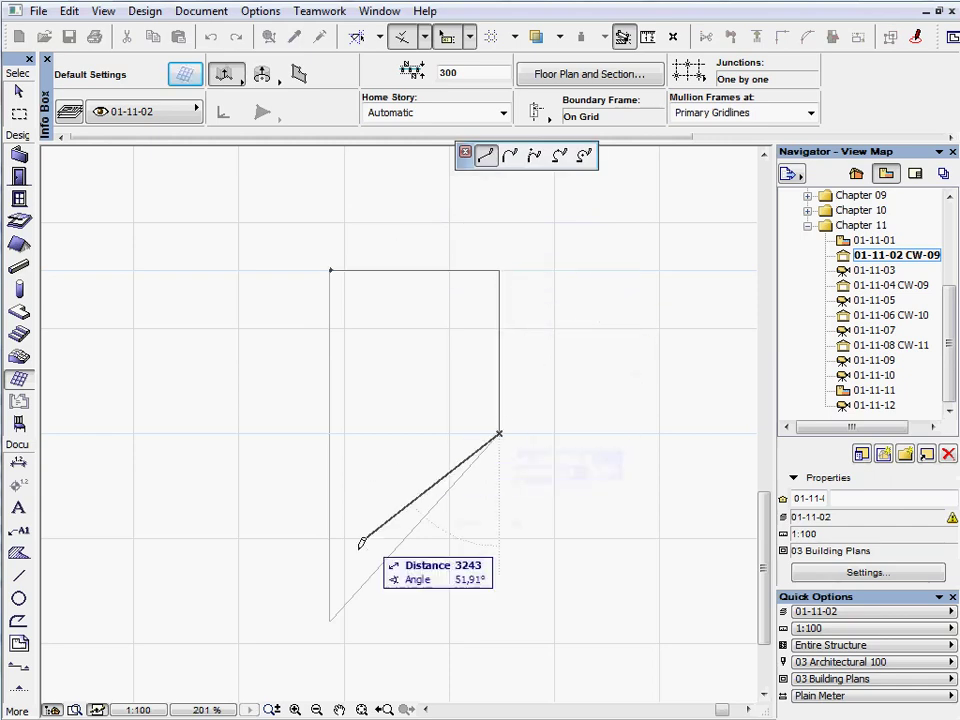
left_click(331, 618)
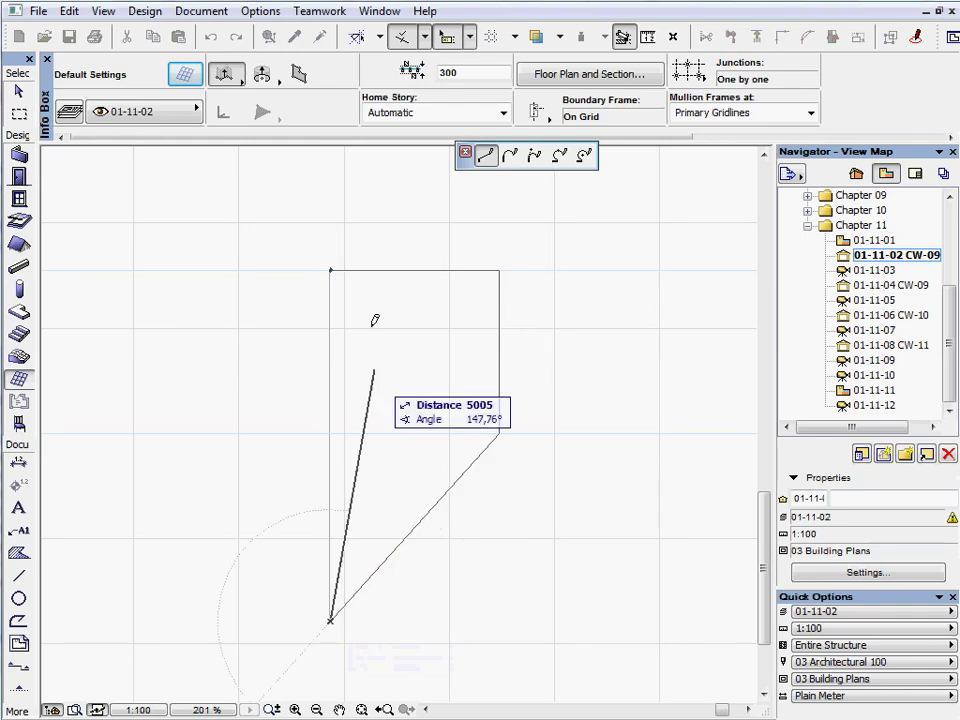
left_click(331, 269)
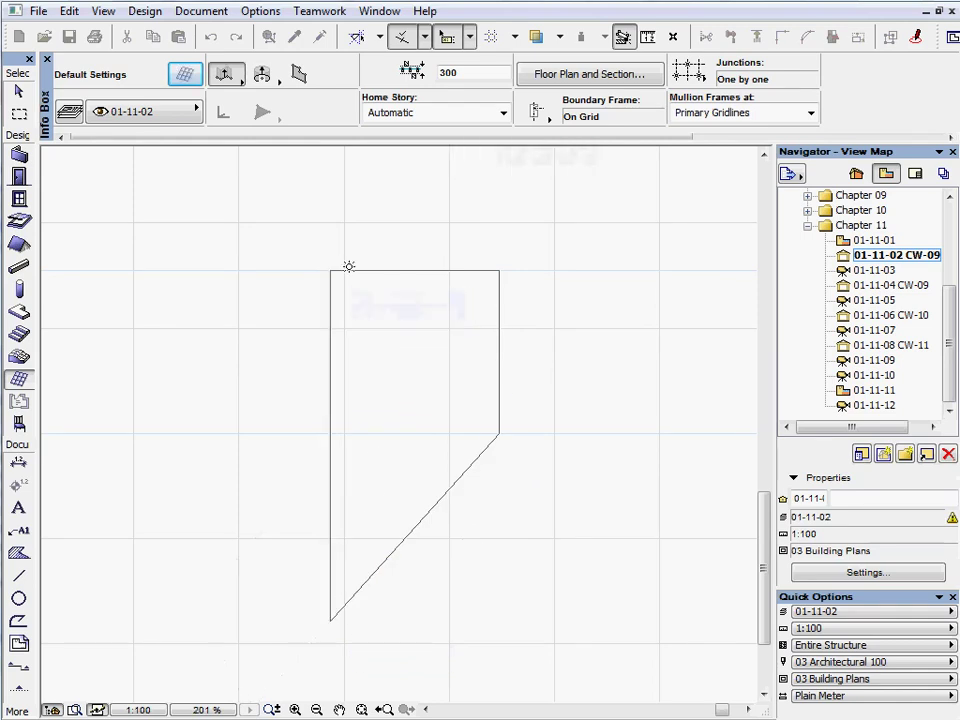
Face the curtain wall outward, place it with a 10000 depth offset from the section line, and check it in 3D view 01-11-03
left_click(522, 242)
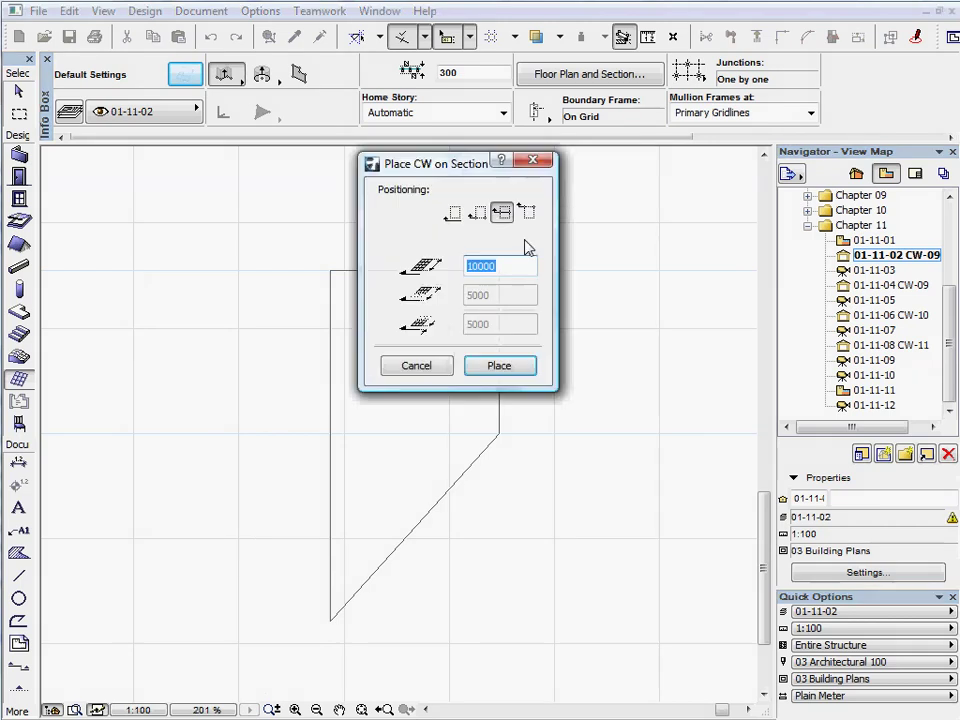
left_click(527, 213)
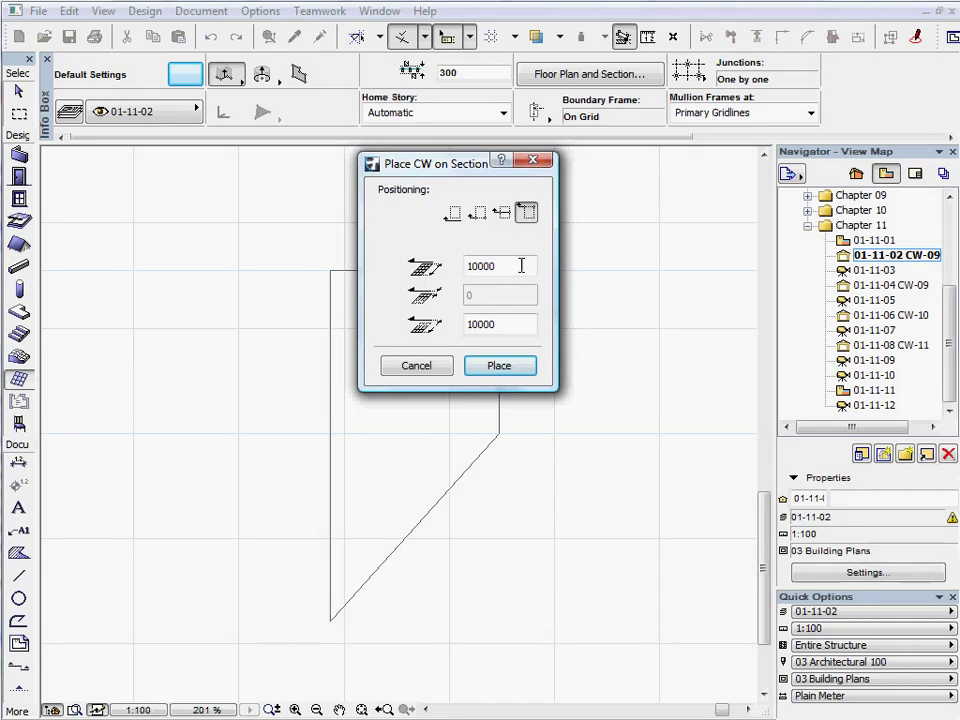
left_click(525, 366)
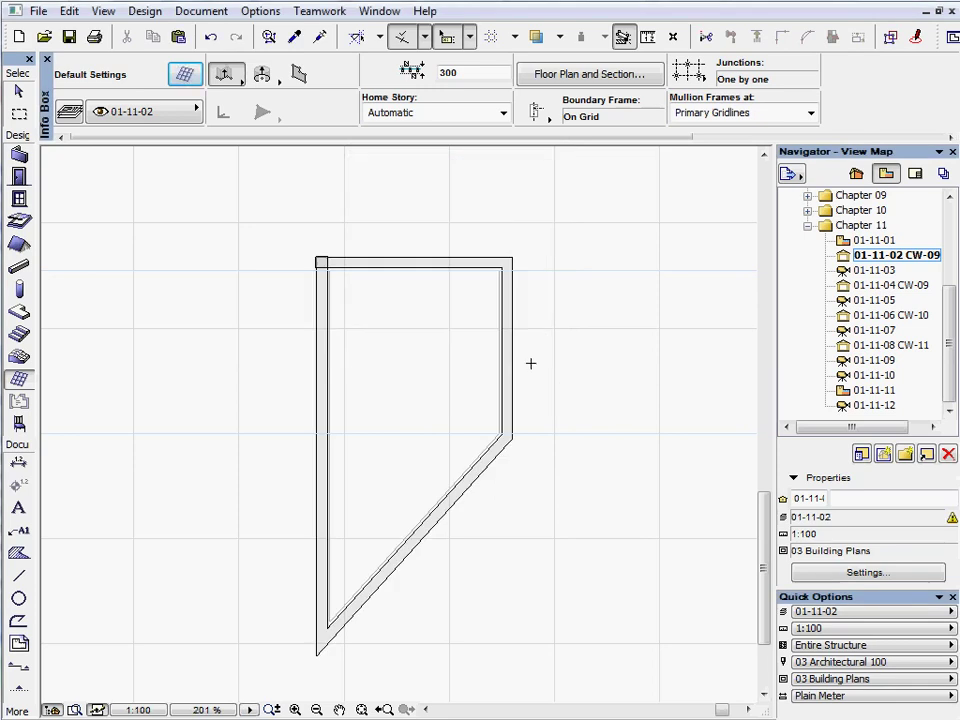
double_click(884, 272)
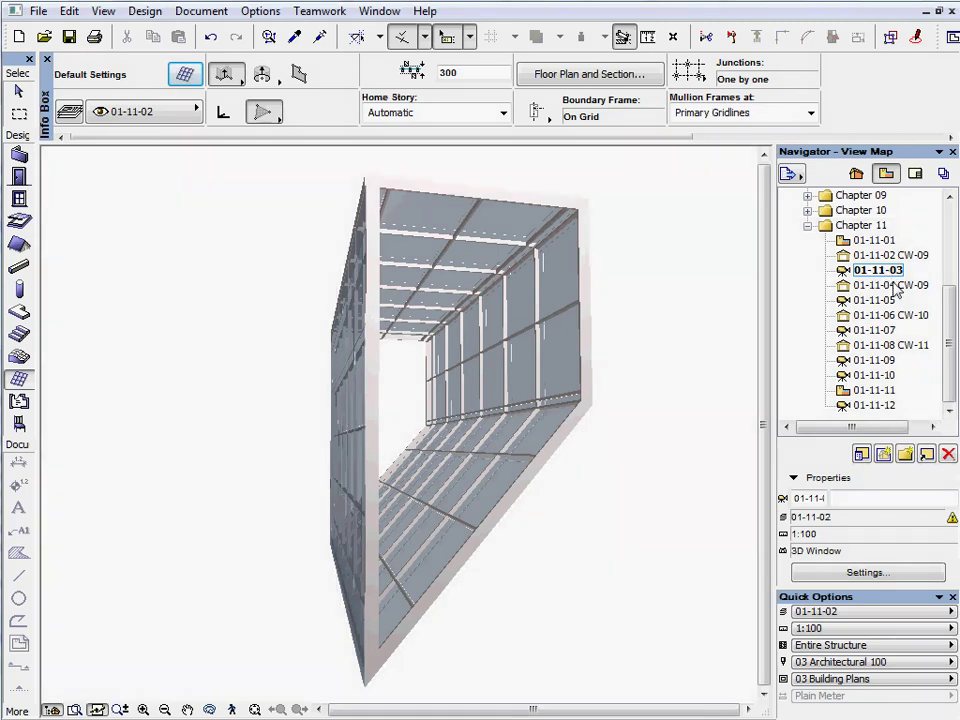
In view 01-11-04 CW-09, cap the tube with a flat curtain wall traced along its four outer corners, and check it in view 01-11-05
double_click(896, 285)
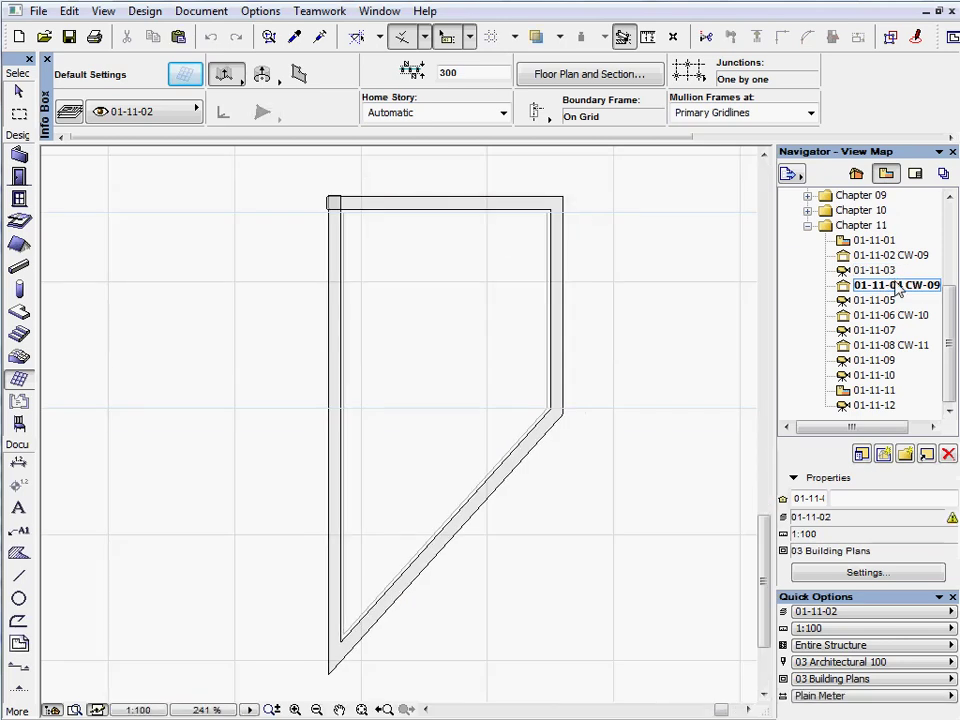
left_click(304, 77)
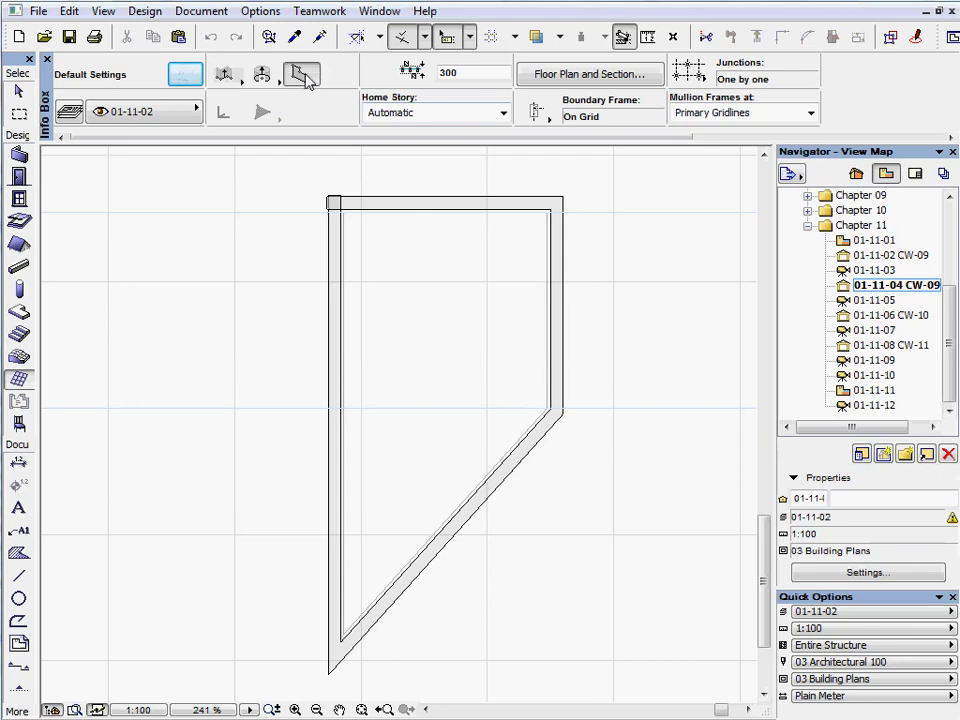
left_click(563, 197)
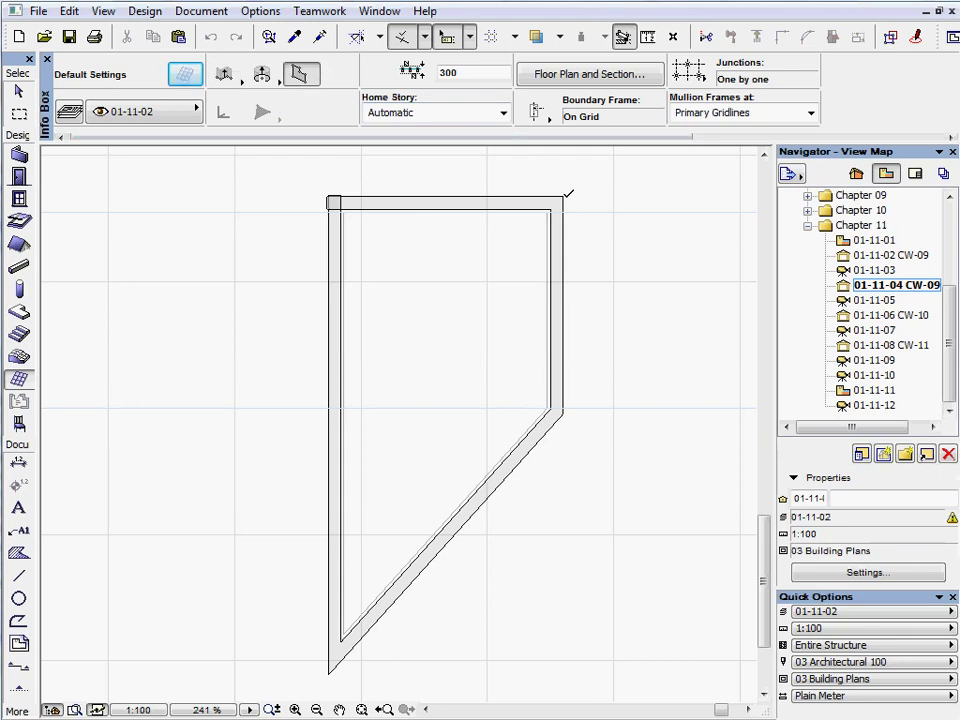
left_click(563, 412)
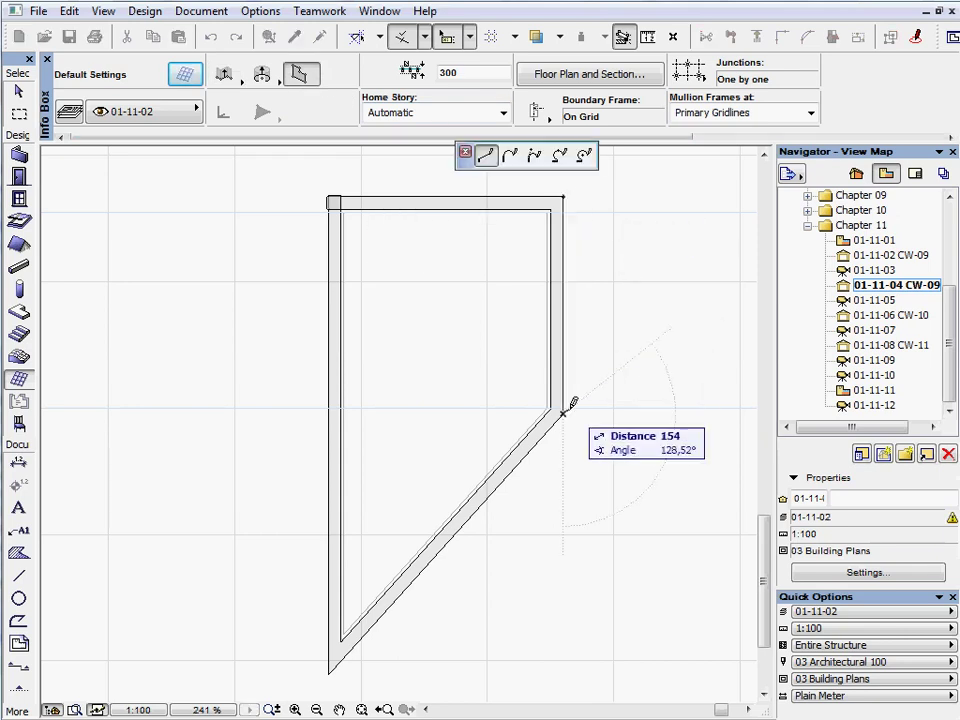
left_click(330, 670)
scroll(335, 200, "up", 5)
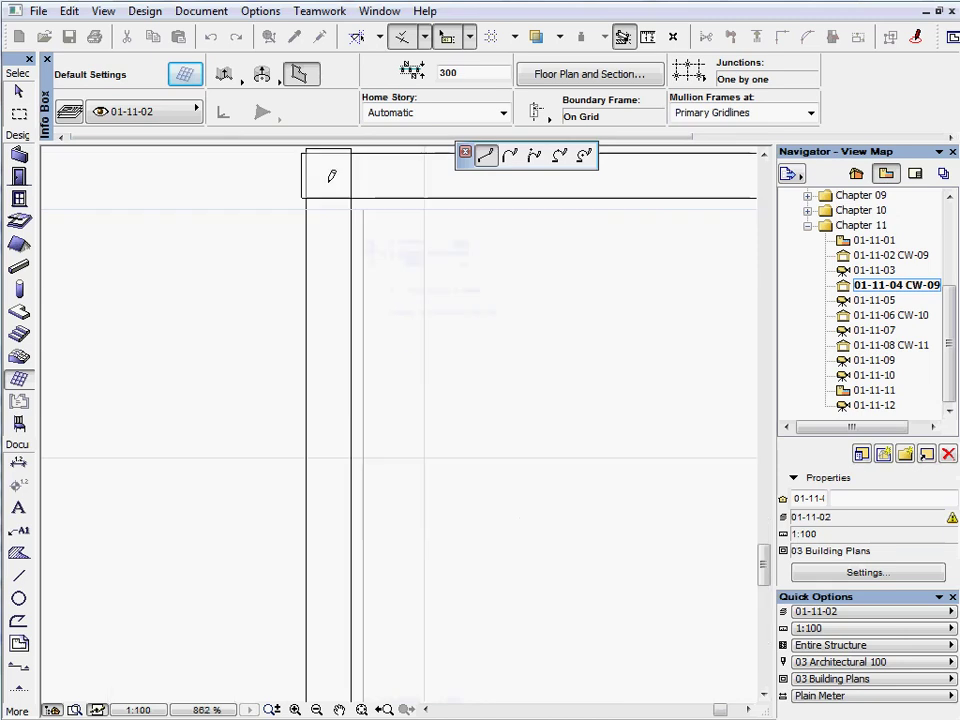
left_click(310, 150)
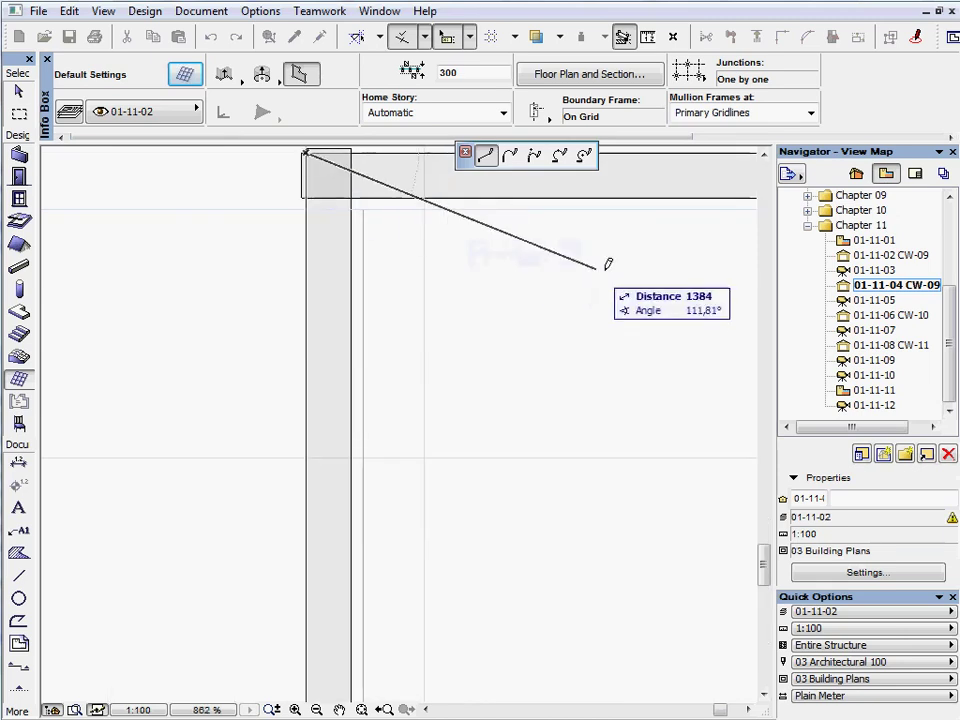
scroll(621, 266, "down", 2)
middle_click_drag(500, 330, 304, 338)
left_click(684, 253)
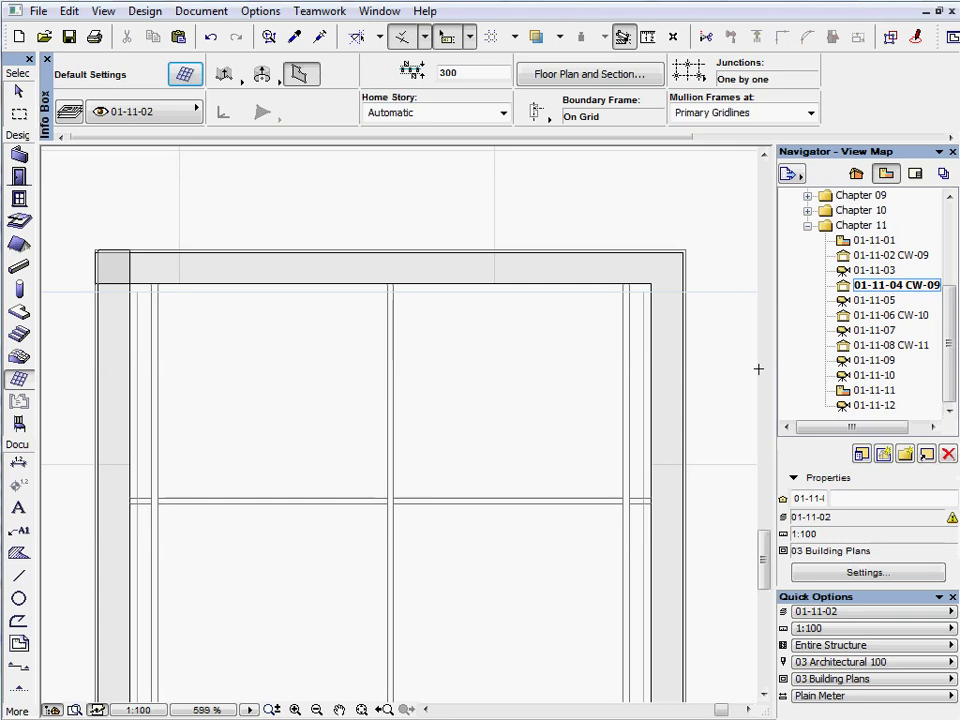
double_click(877, 300)
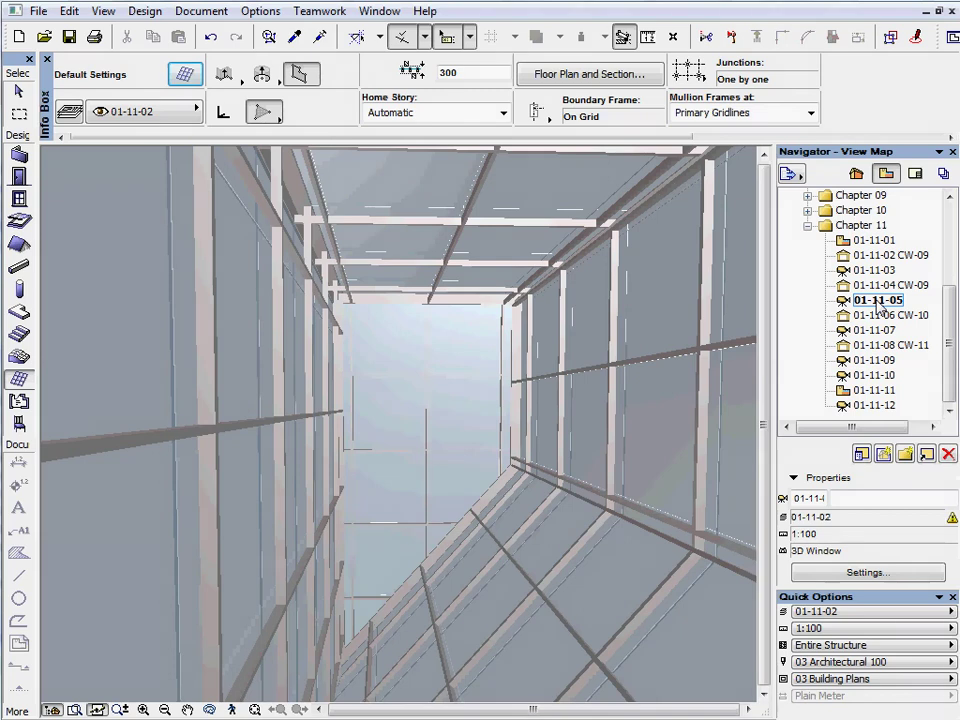
Open view 01-11-06 CW-10 and apply the CW-10 favorite to the Curtain Wall tool's default settings
double_click(880, 315)
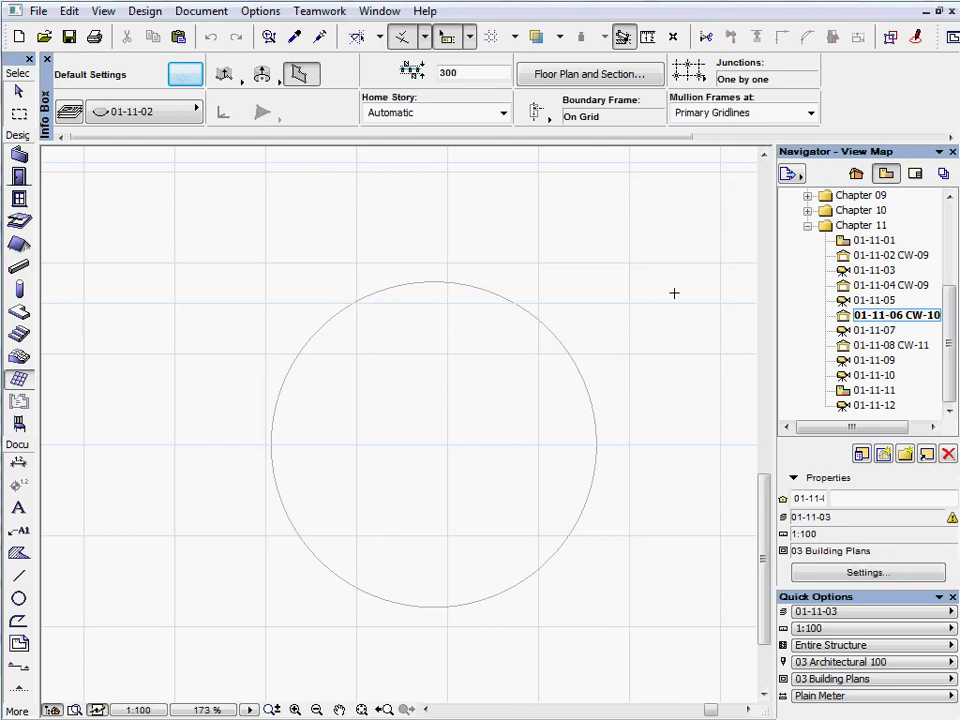
left_click(189, 77)
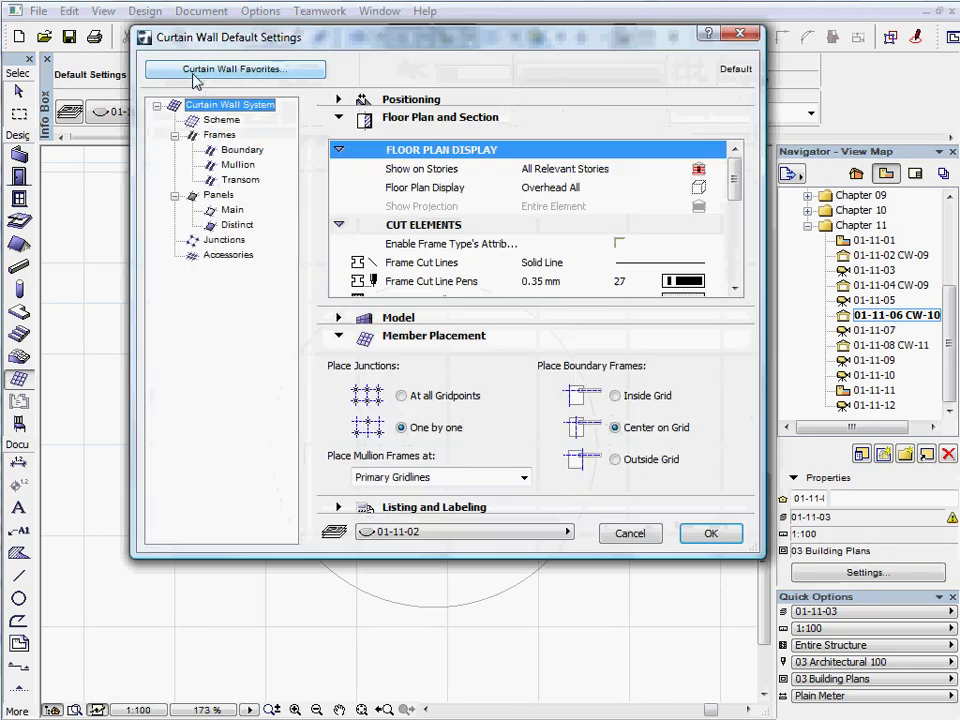
left_click(195, 74)
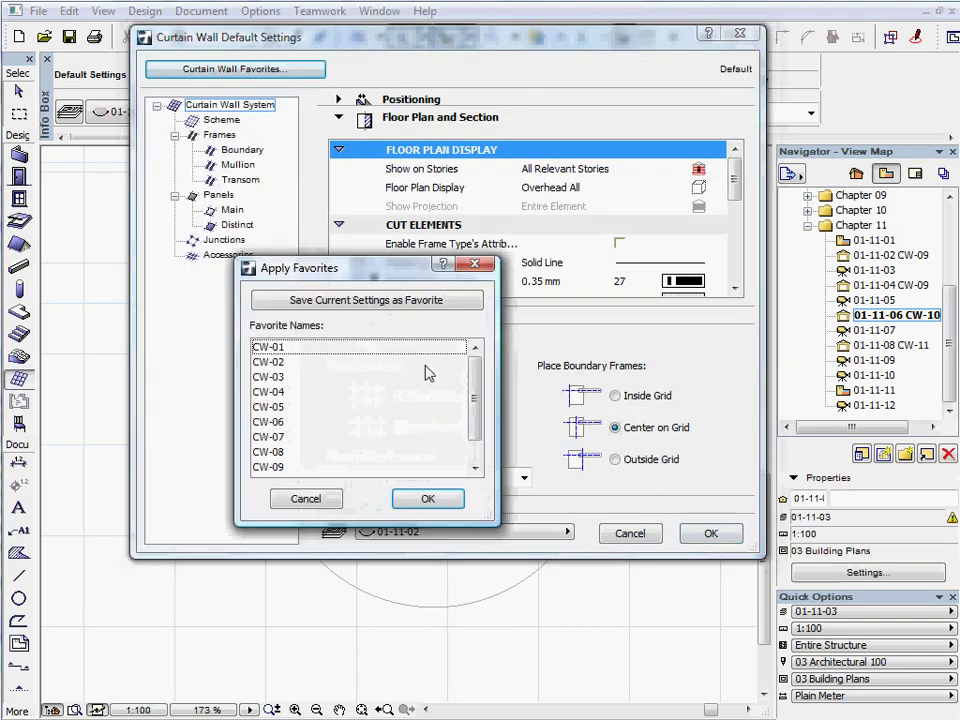
left_click_drag(475, 398, 478, 420)
left_click(300, 452)
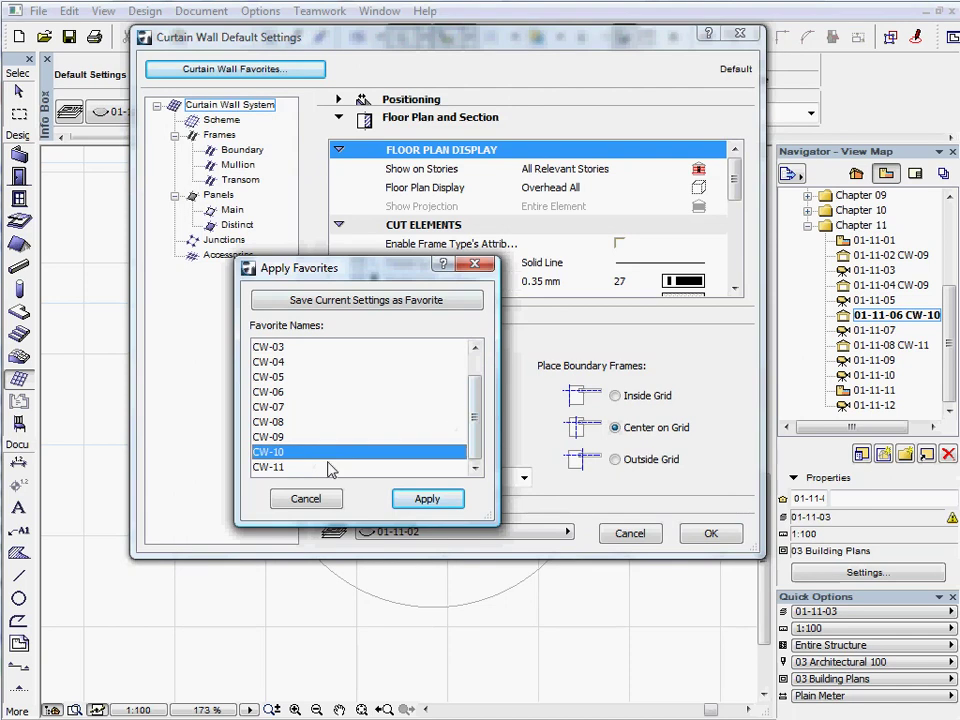
left_click(424, 498)
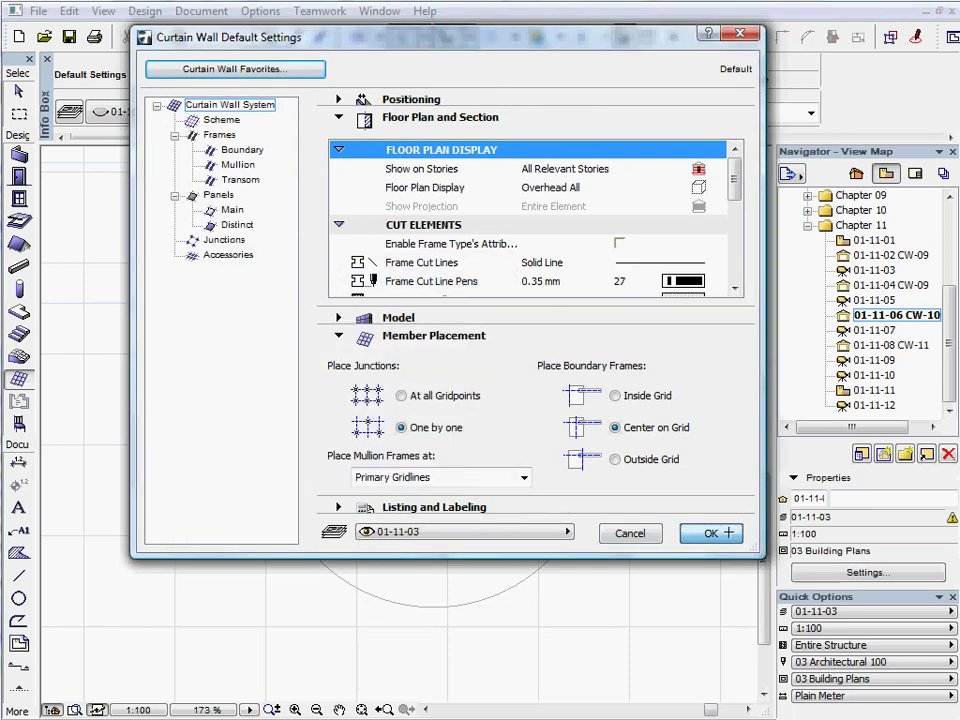
left_click(714, 533)
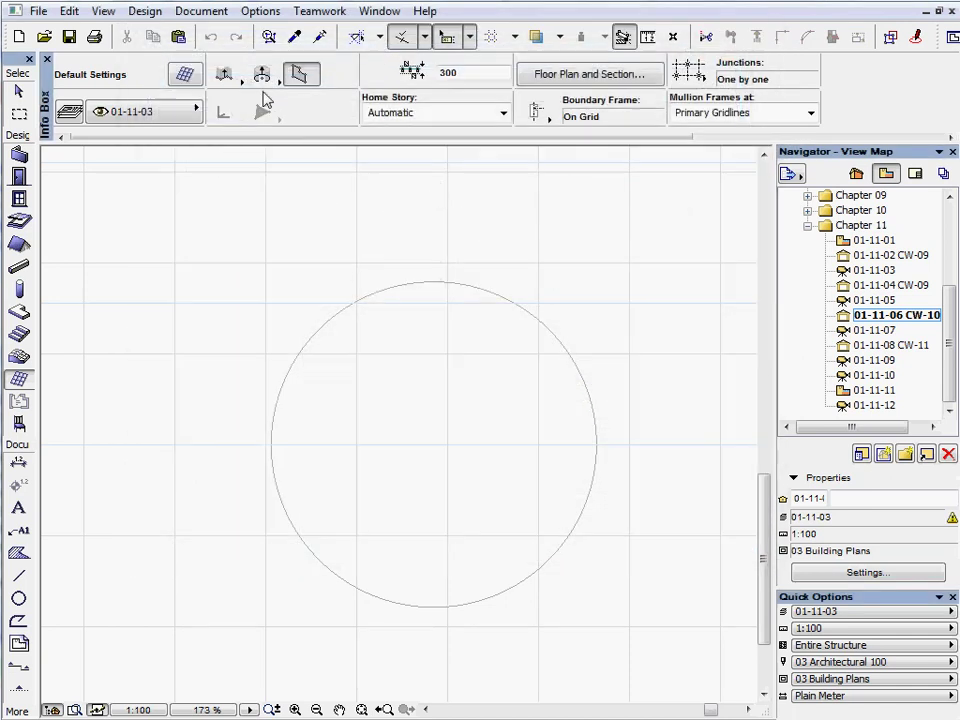
Outline a full-circle curtain wall over the section's circle from its center and radius, with the outer face pointing outward
left_click(262, 75)
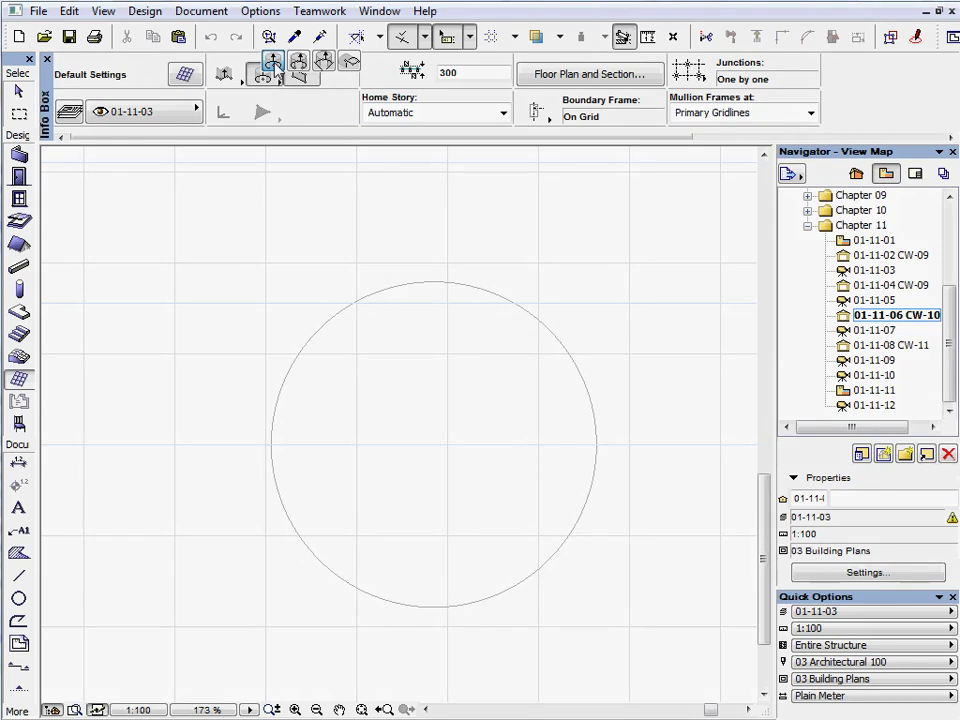
left_click(273, 64)
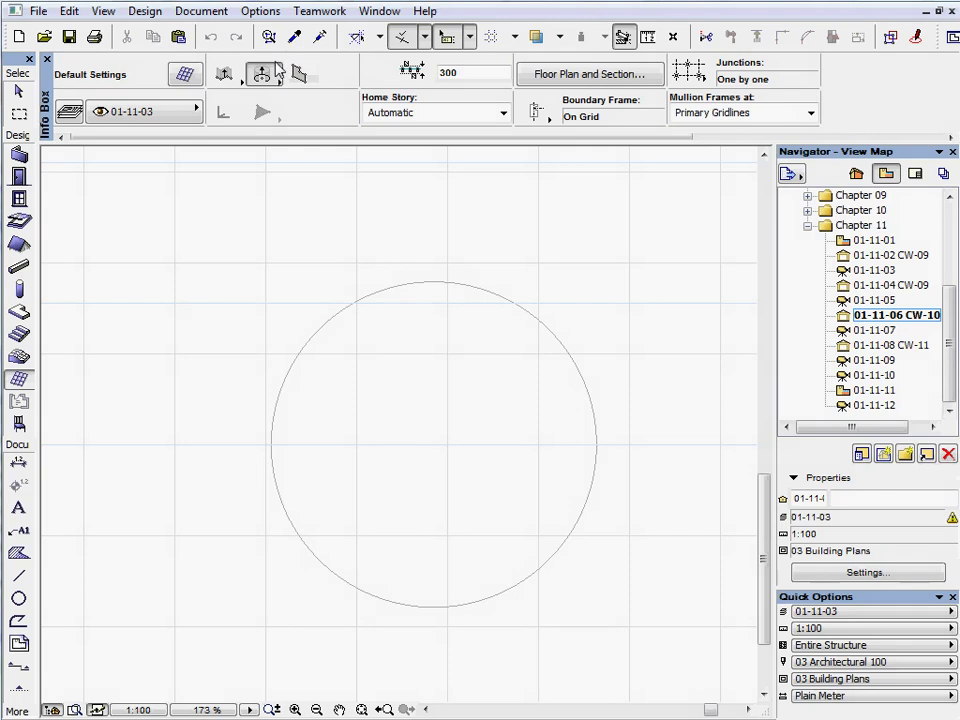
left_click(435, 443)
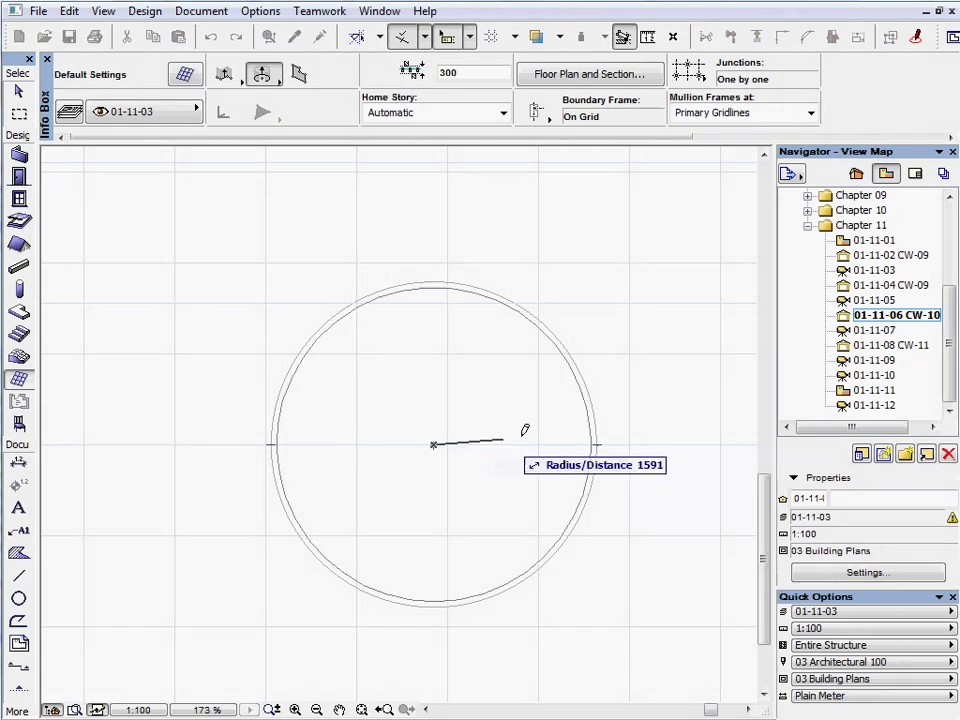
left_click(597, 443)
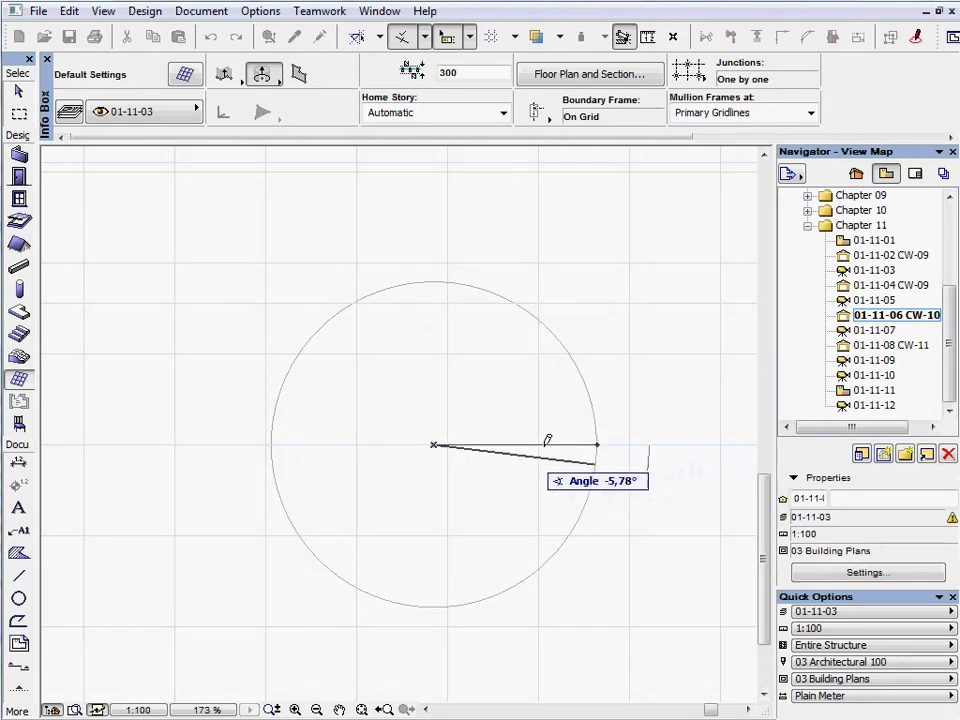
left_click(597, 443)
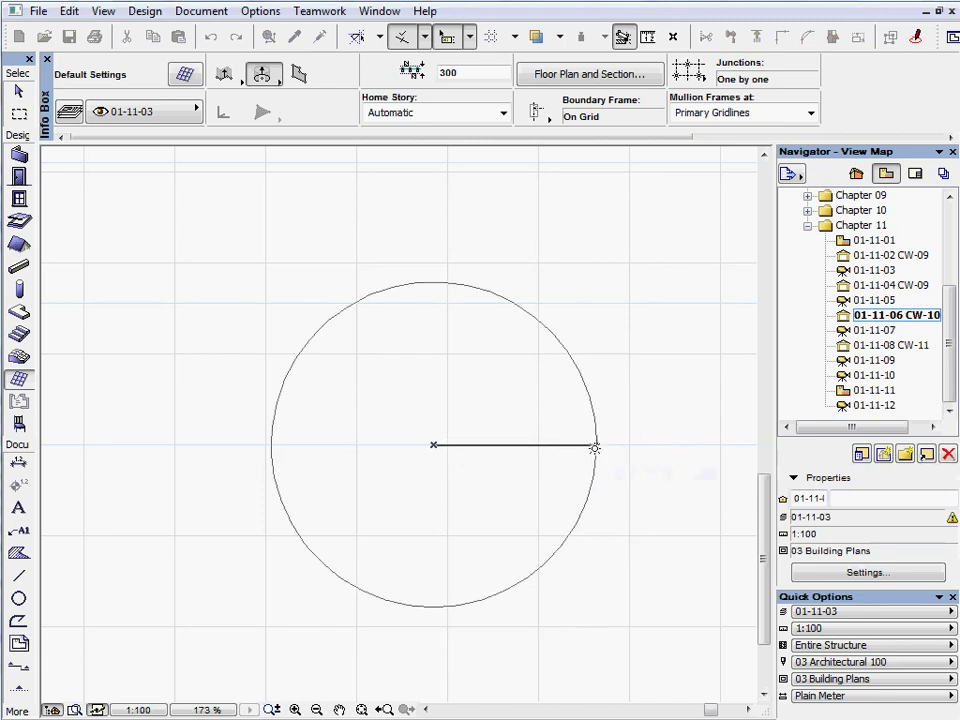
left_click(673, 384)
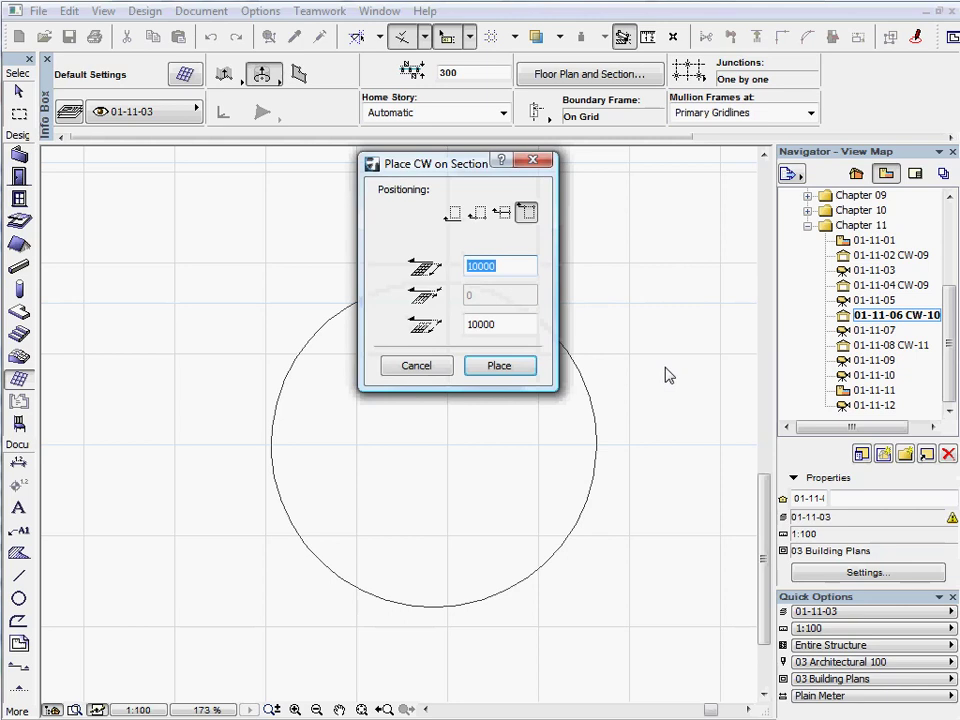
Place the circular curtain wall with a length of 20000 perpendicular to the section and check it in 3D view 01-11-07
type("2")
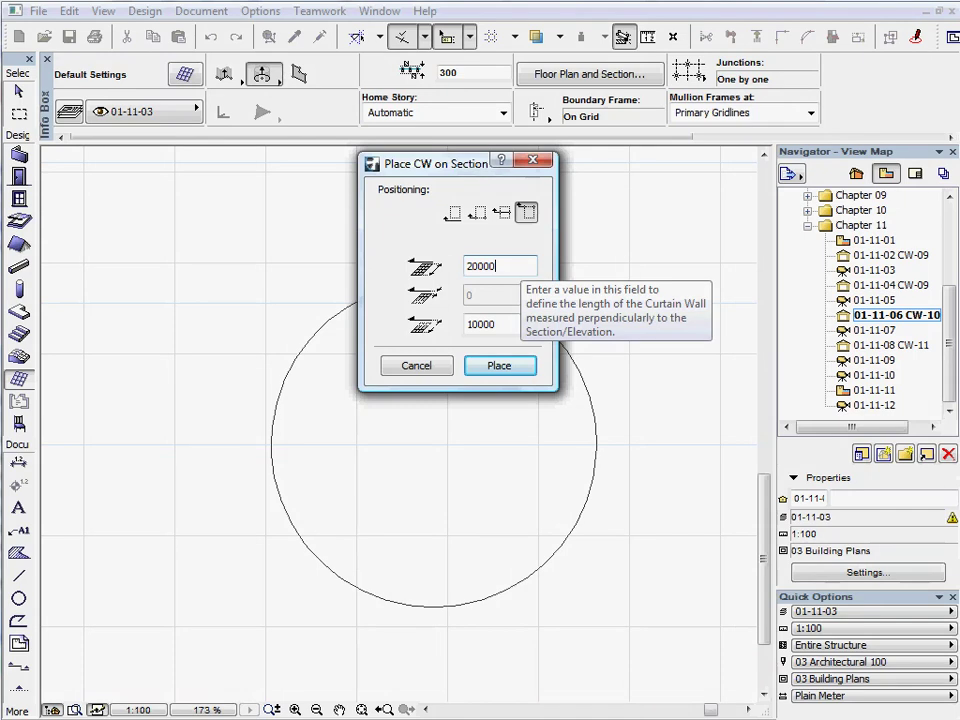
left_click(520, 367)
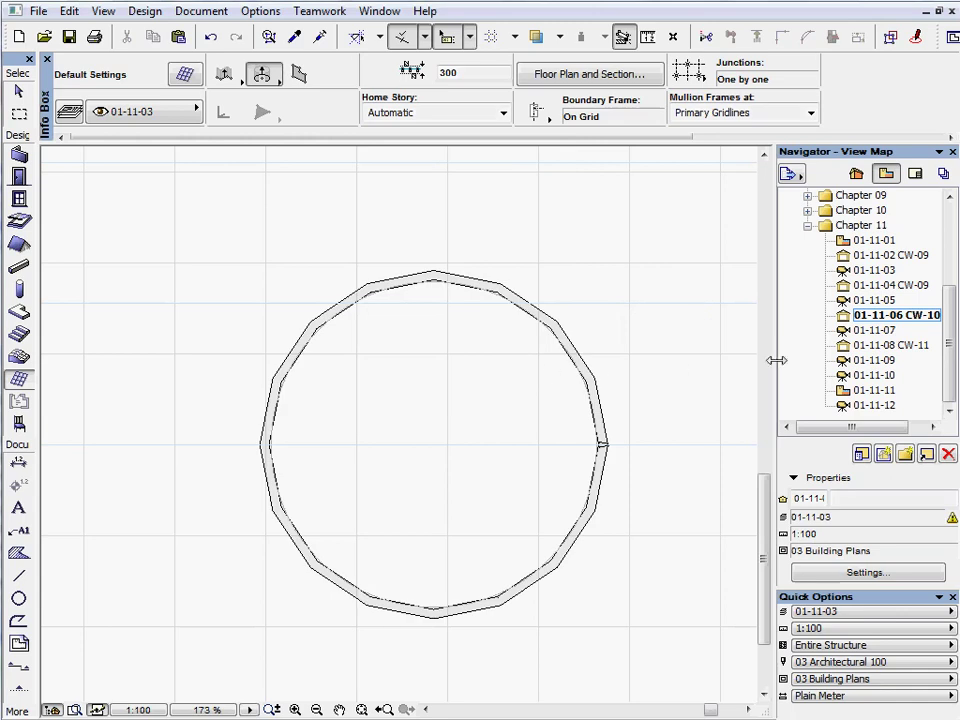
double_click(882, 330)
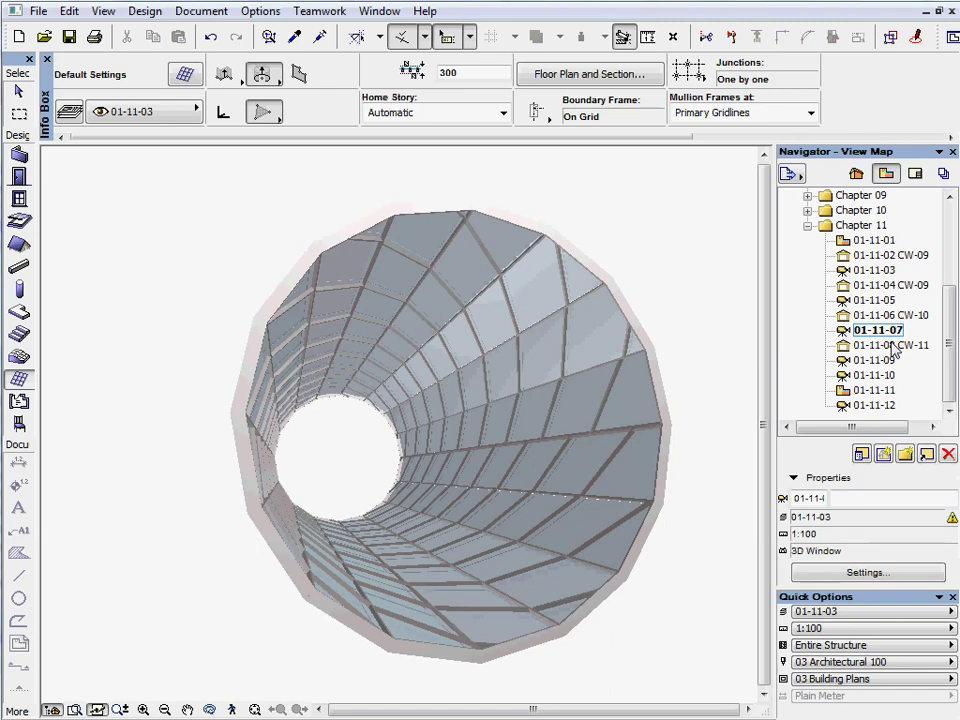
Open view 01-11-08 CW-11 and apply the CW-11 favorite to the Curtain Wall tool's default settings
double_click(893, 345)
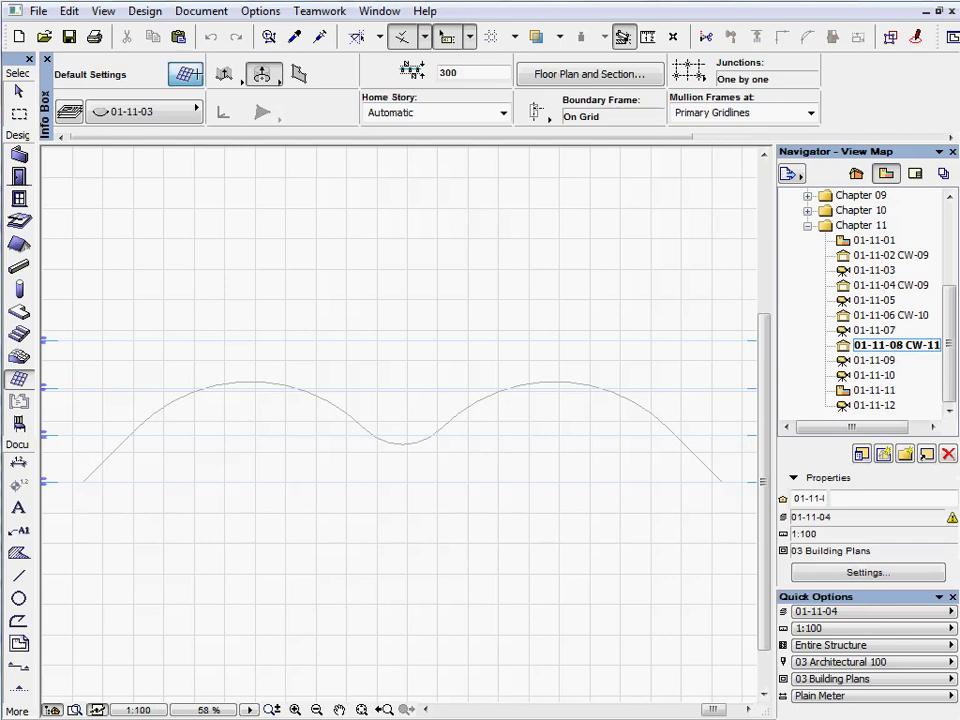
left_click(184, 74)
left_click(296, 76)
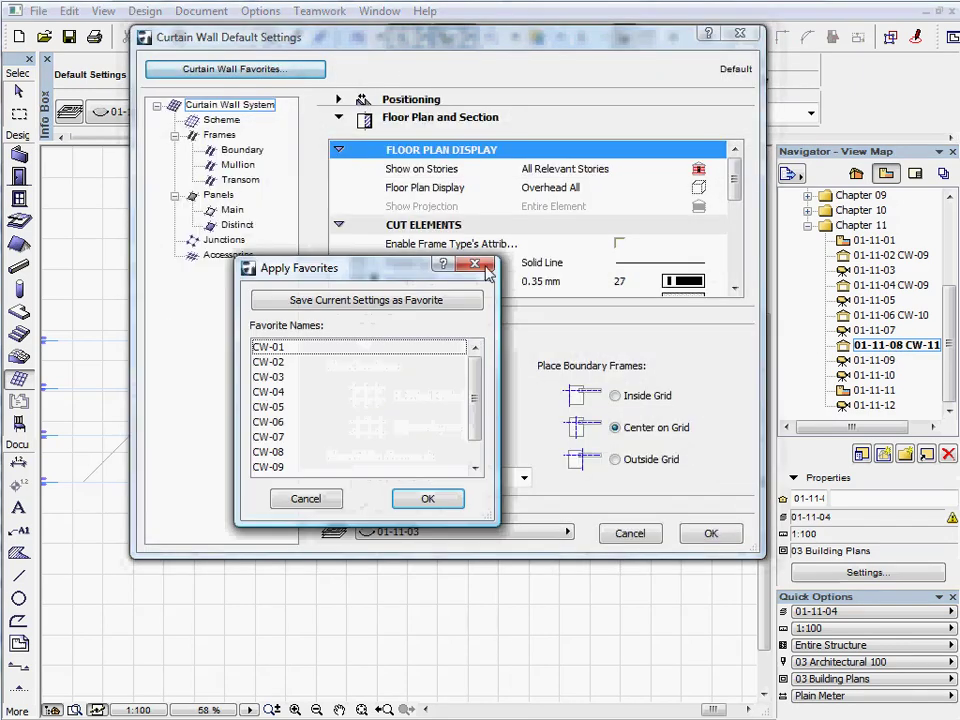
scroll(400, 420, "down", 1)
left_click(398, 452)
left_click(397, 465)
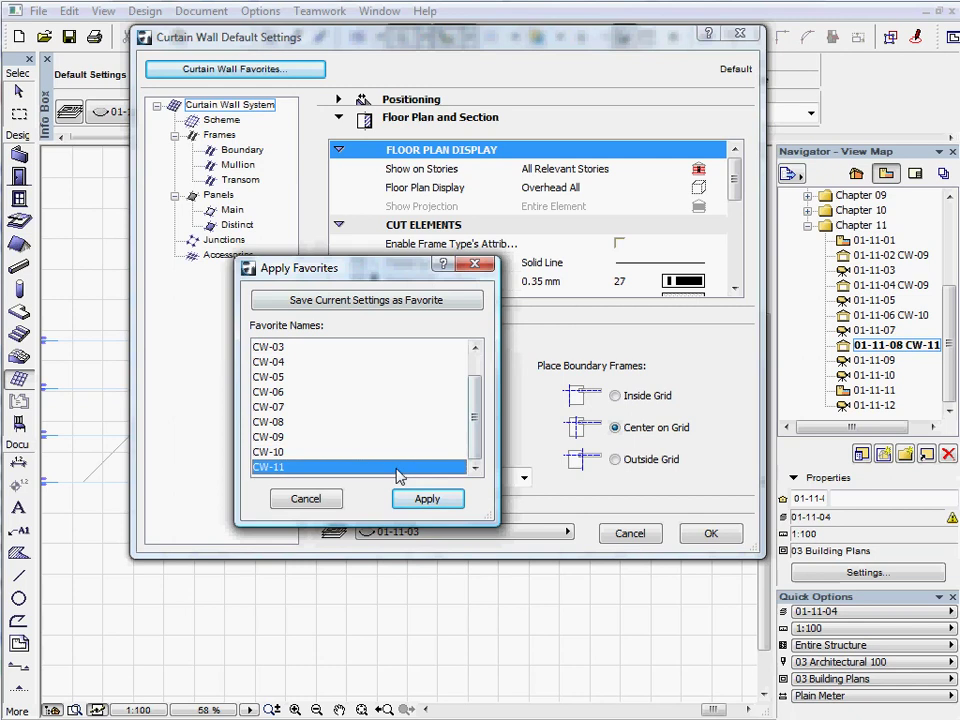
left_click(450, 499)
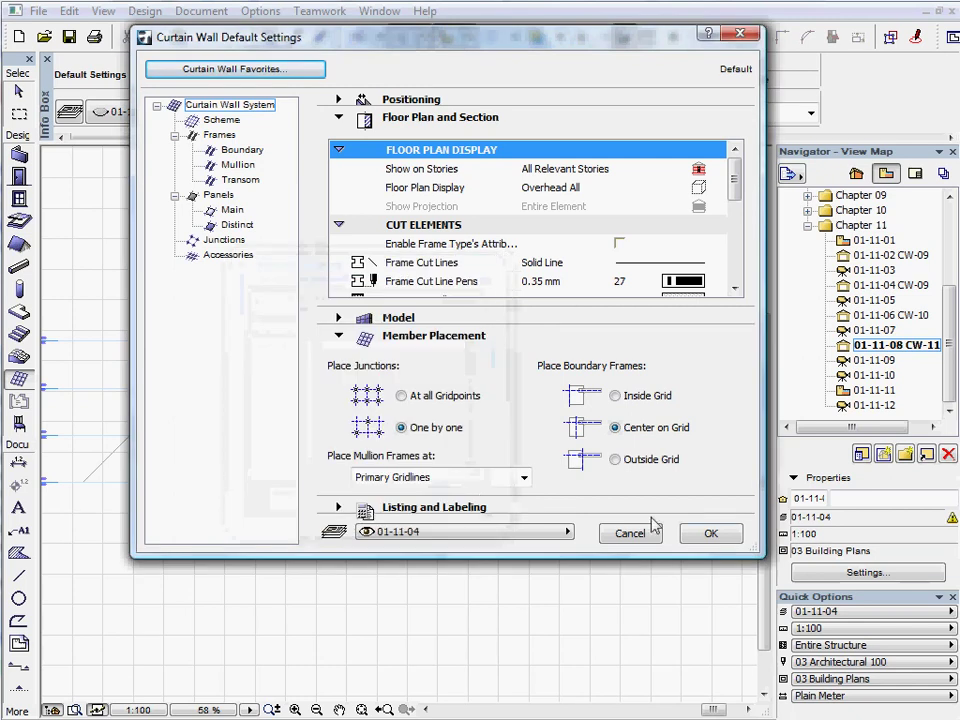
left_click(712, 534)
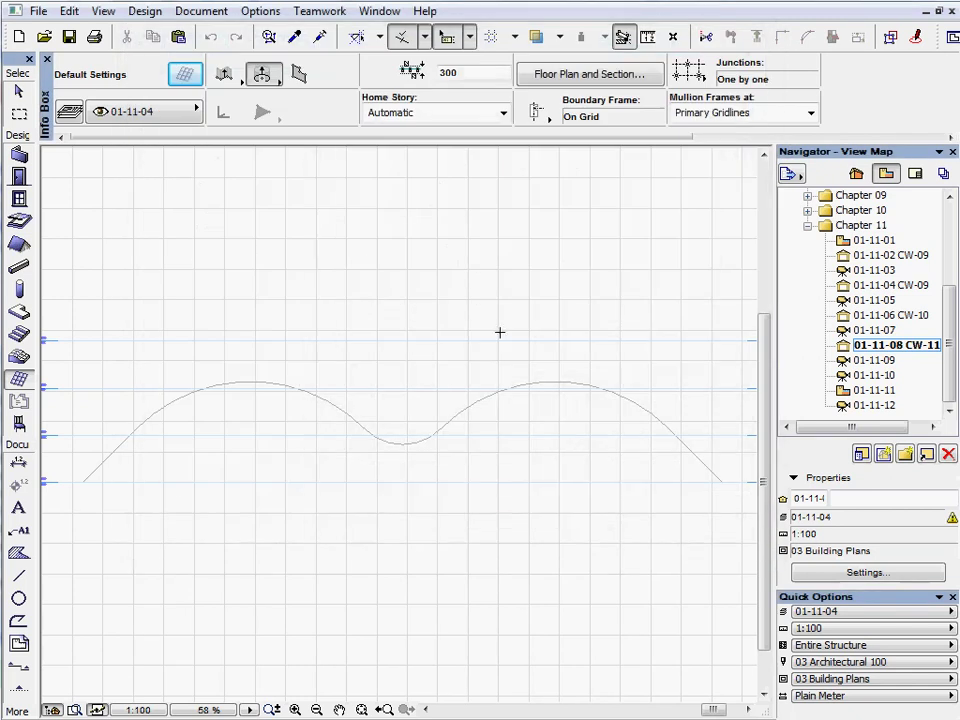
Generate a curtain wall from the wavy curve, facing upward and centered on the section line, with a length of 10000
left_click(226, 75)
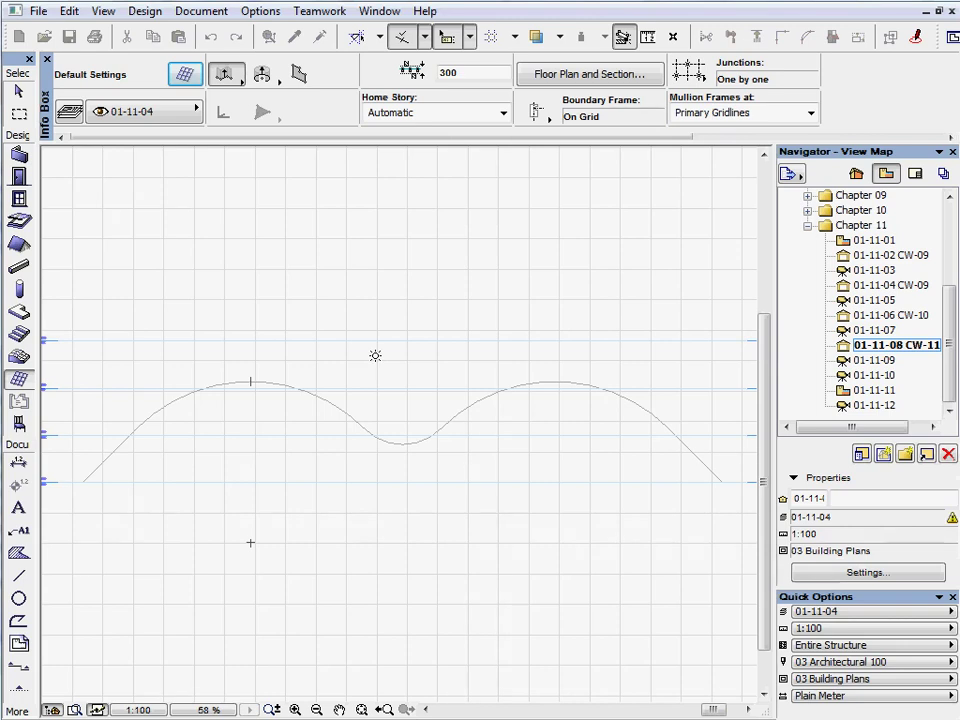
left_click(375, 356)
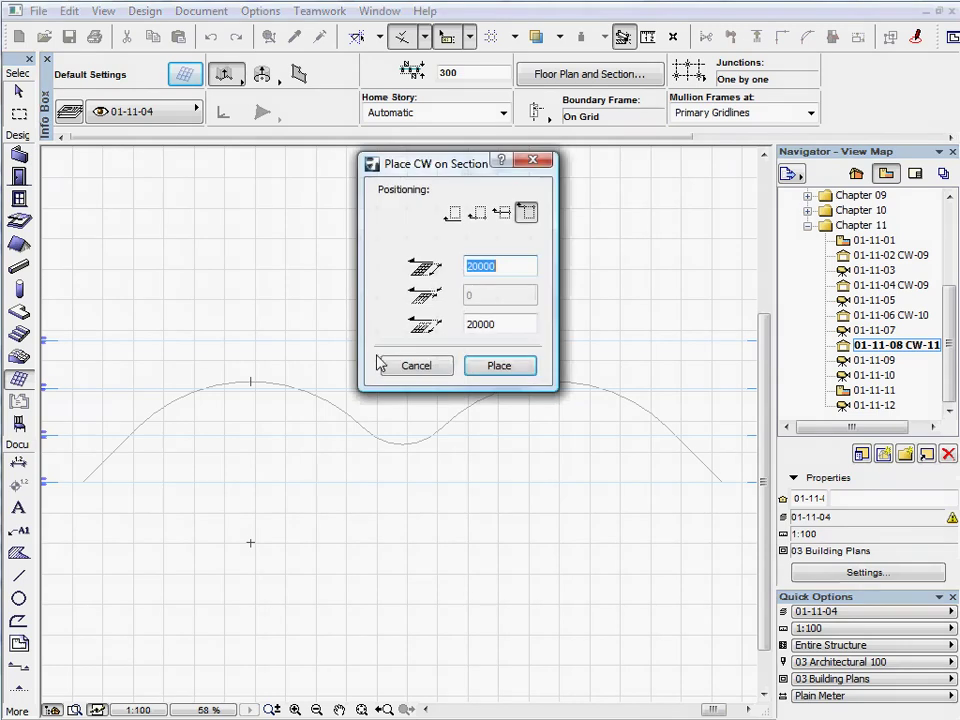
left_click(501, 212)
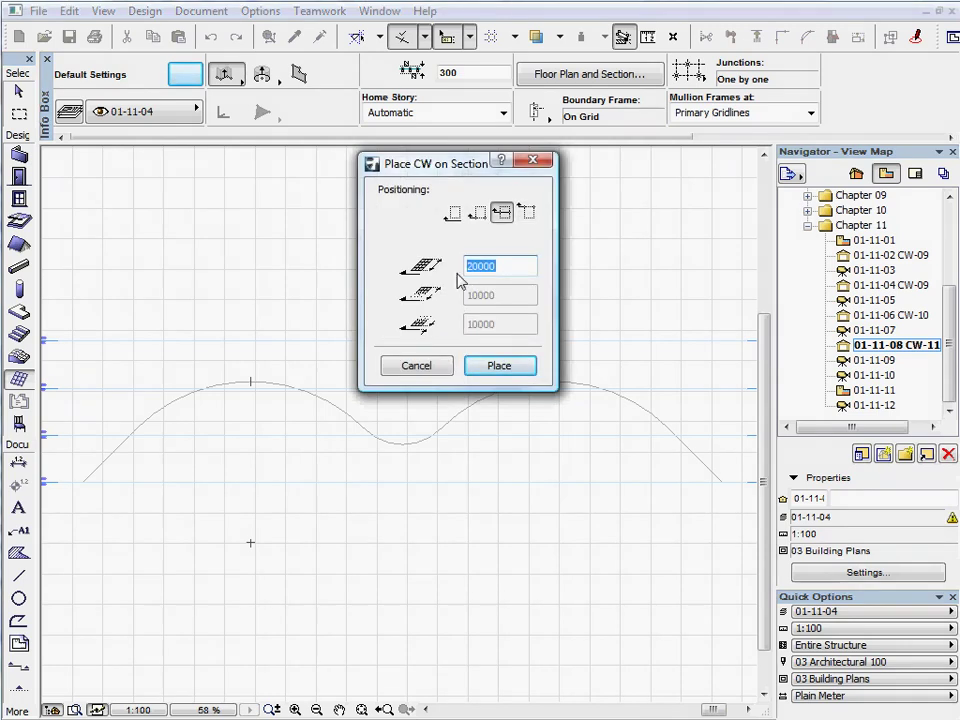
type("10000")
left_click(526, 370)
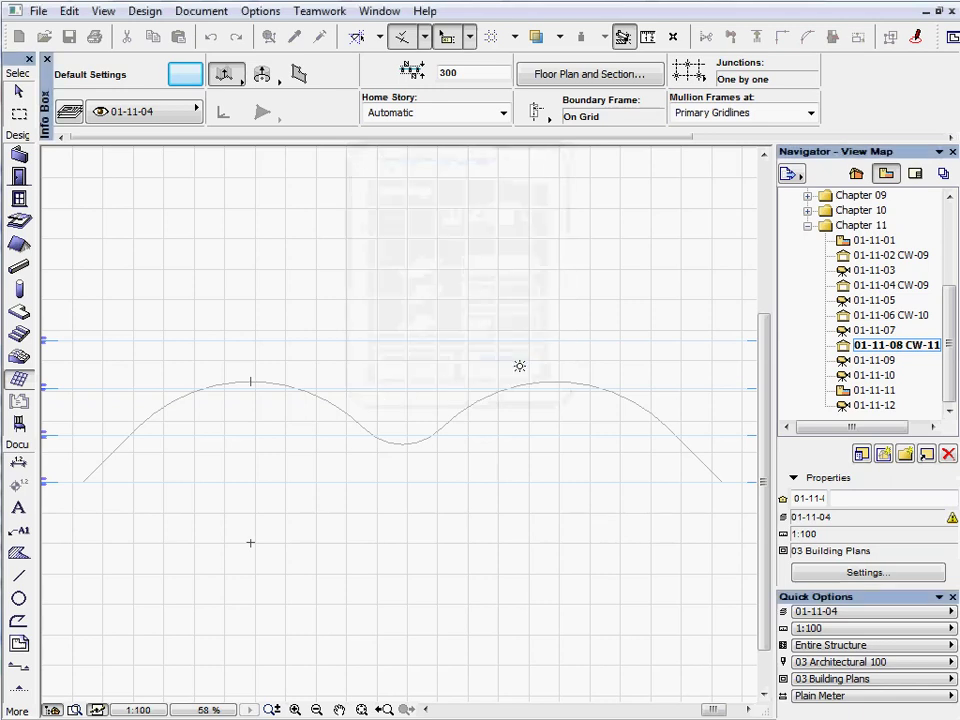
left_click(519, 366)
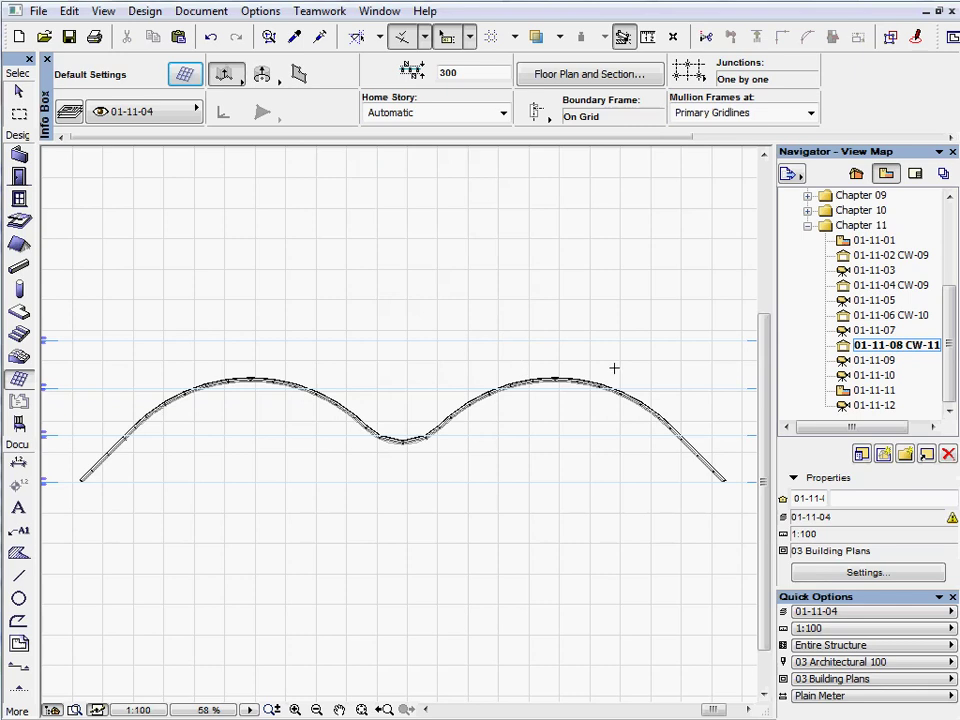
Open 3D view 01-11-09, select the wavy curtain wall and enter its edit mode
left_click(875, 362)
double_click(875, 362)
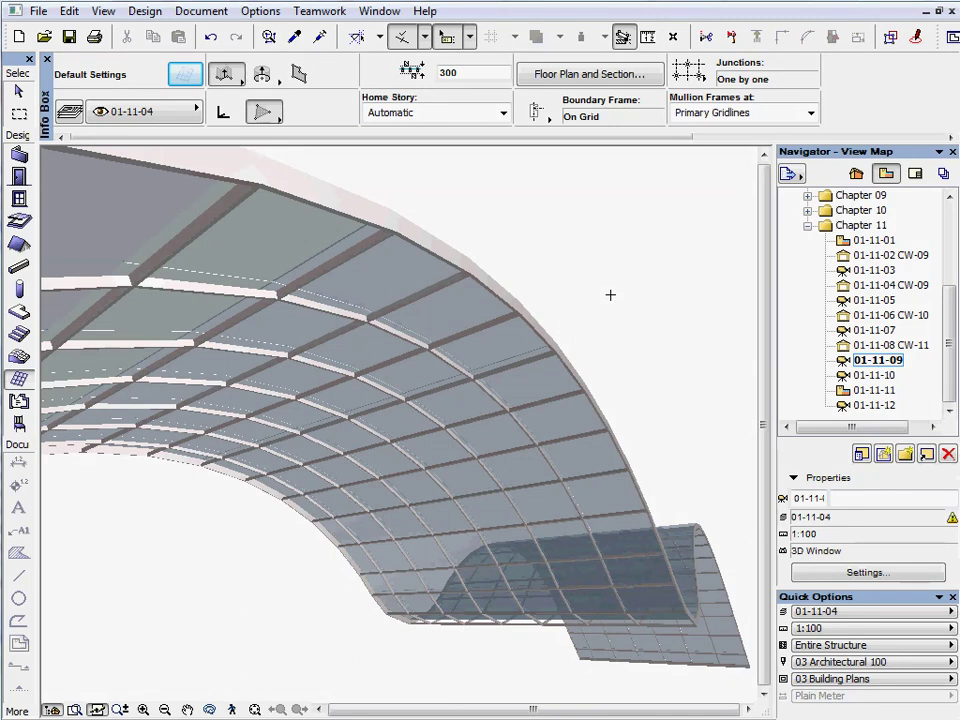
left_click(18, 90)
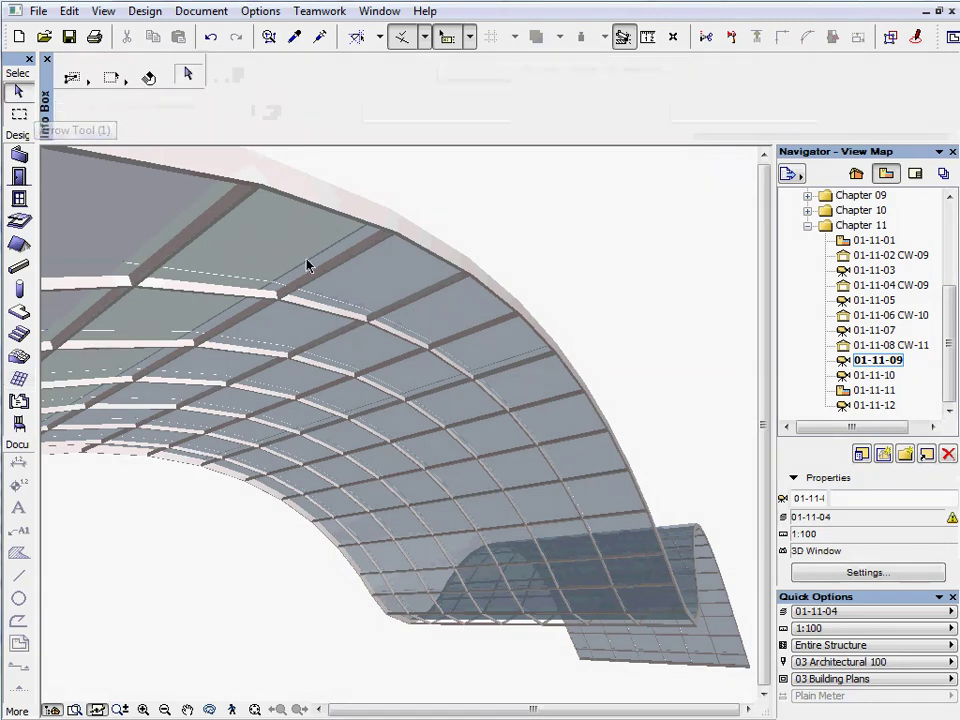
left_click(353, 279)
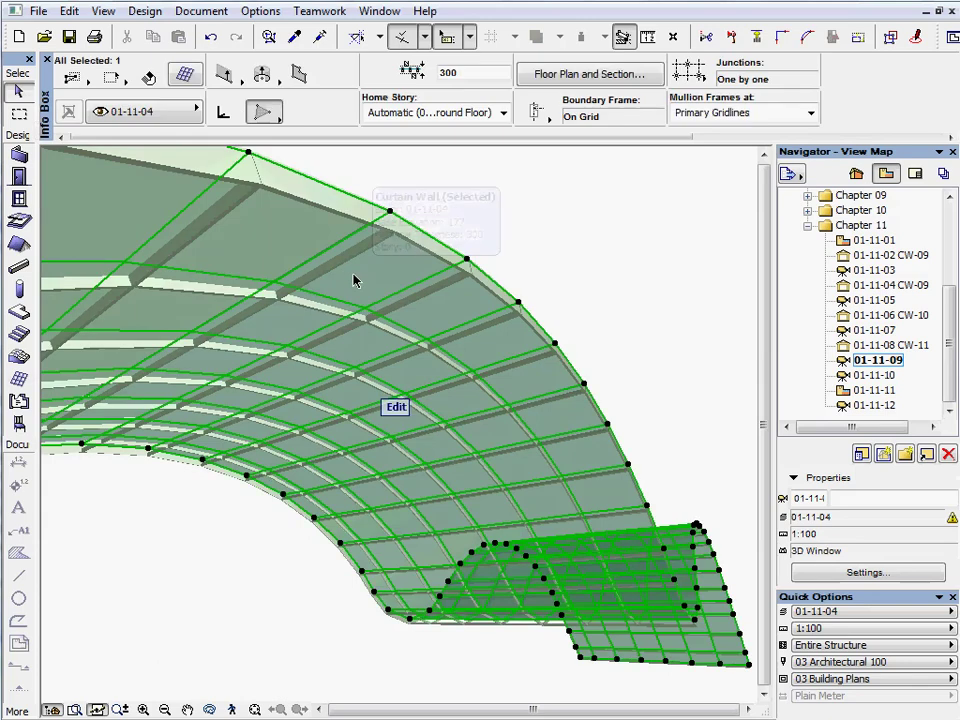
left_click(395, 408)
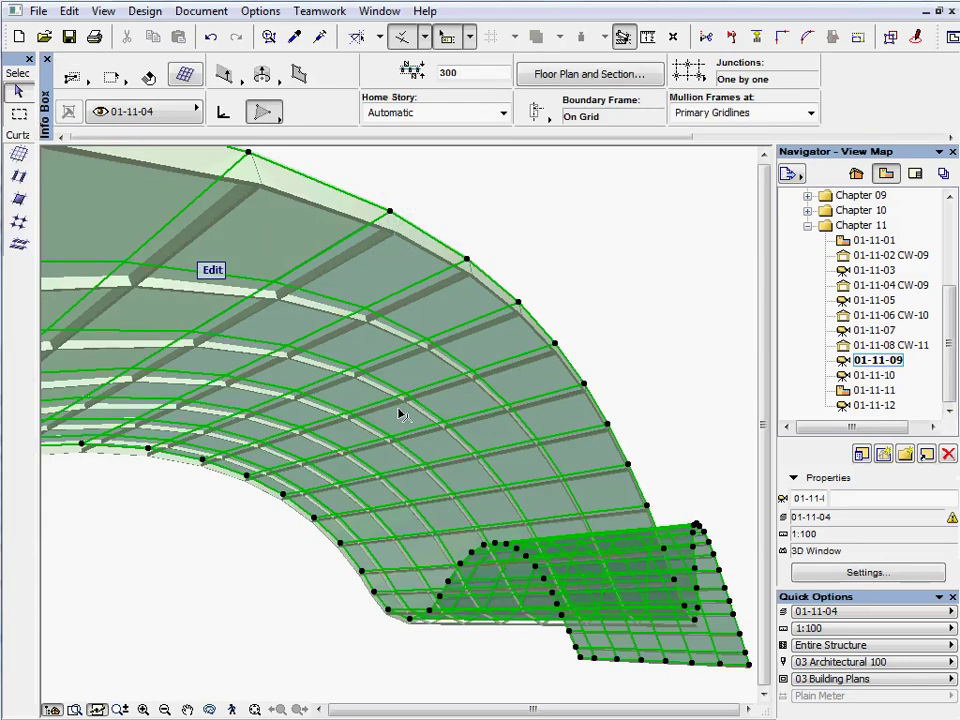
In the wavy curtain wall's system settings, place junctions at all gridpoints, and leave edit mode
left_click(128, 312)
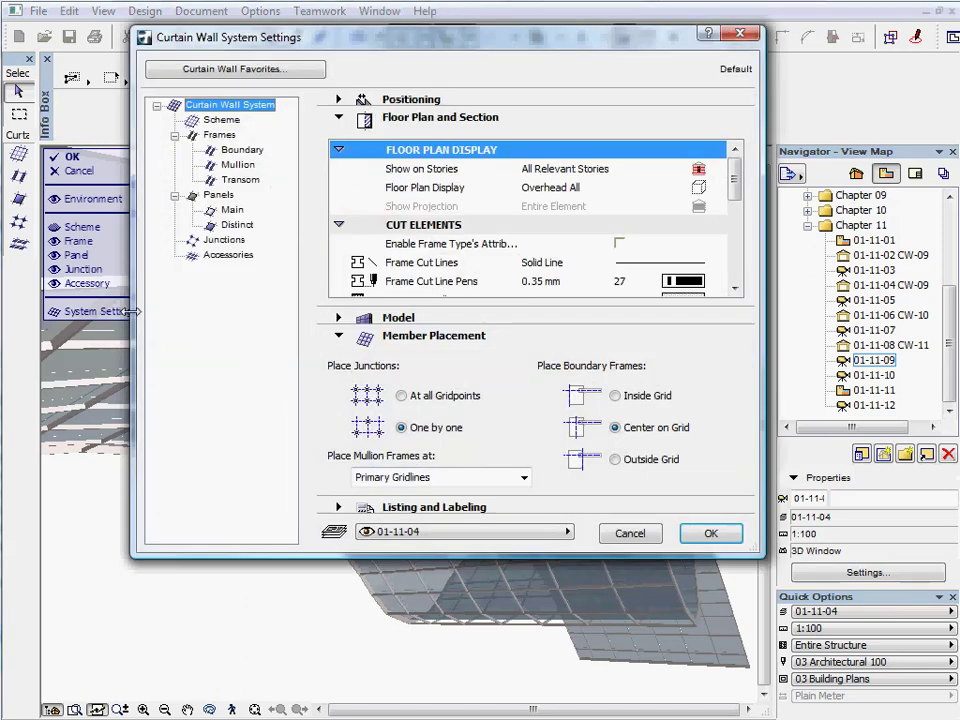
left_click(222, 240)
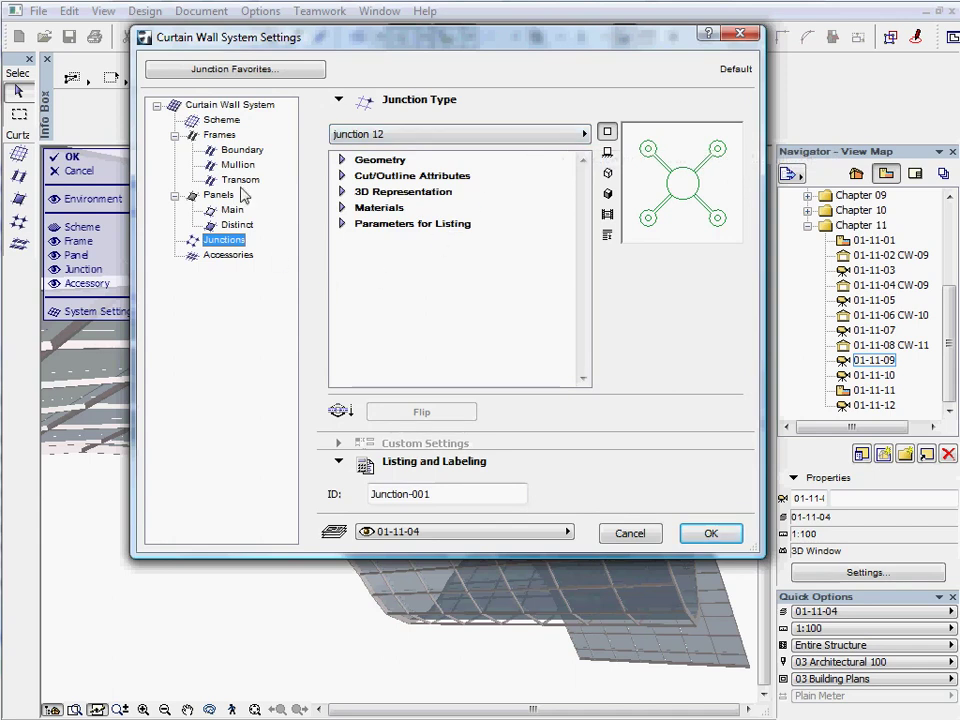
left_click(237, 108)
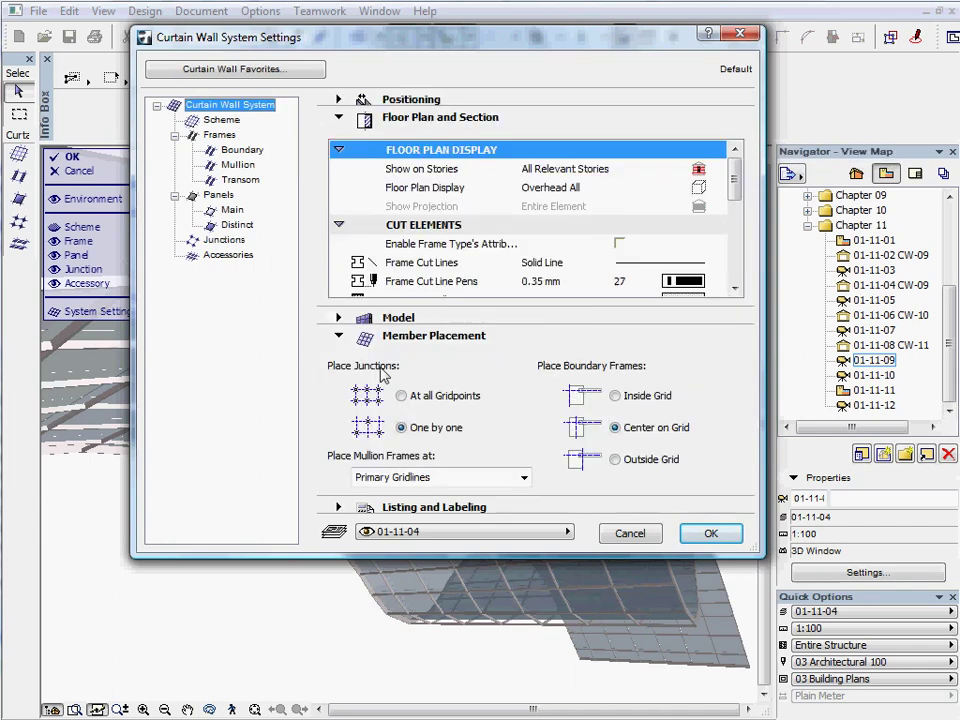
left_click(403, 396)
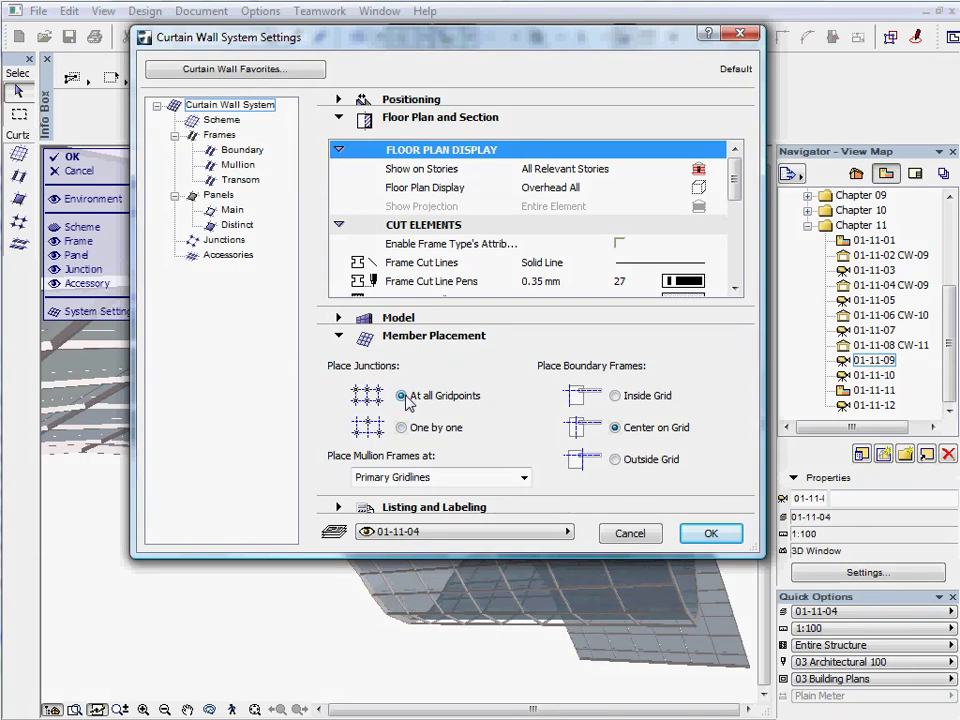
left_click(733, 538)
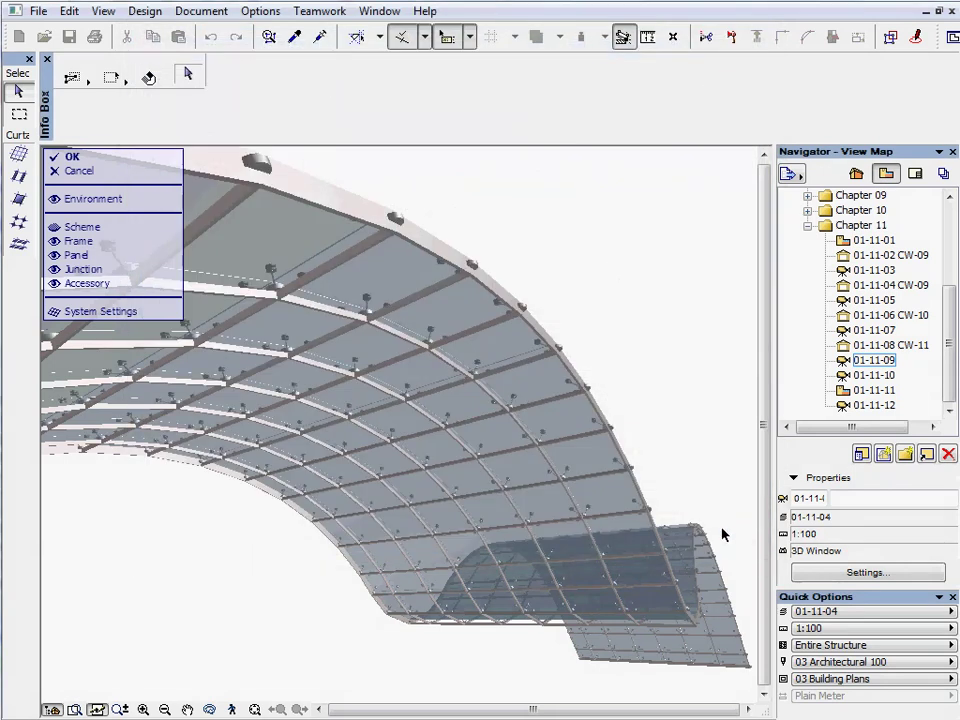
left_click(80, 172)
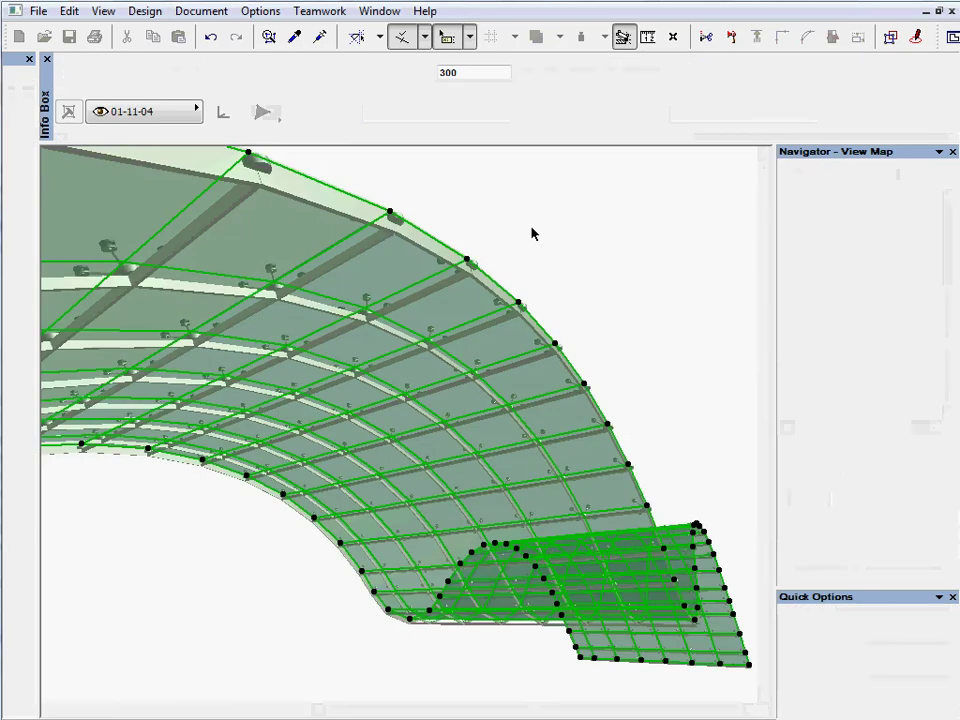
Deselect the curtain walls and open 3D view 01-11-10 to examine the wavy curtain wall's junctions up close
left_click(545, 247)
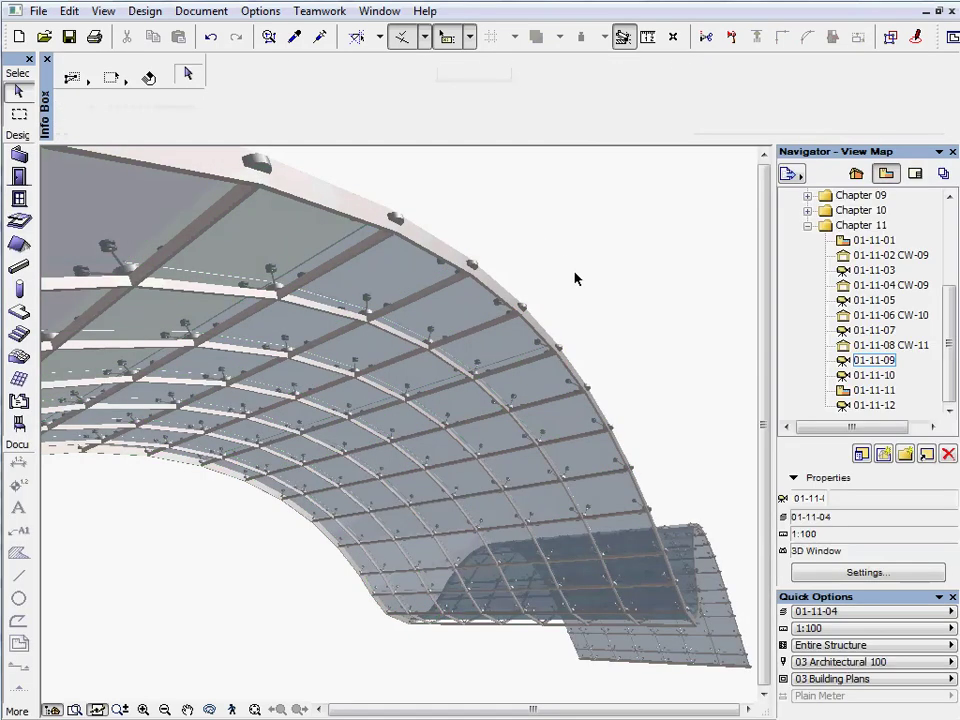
double_click(874, 376)
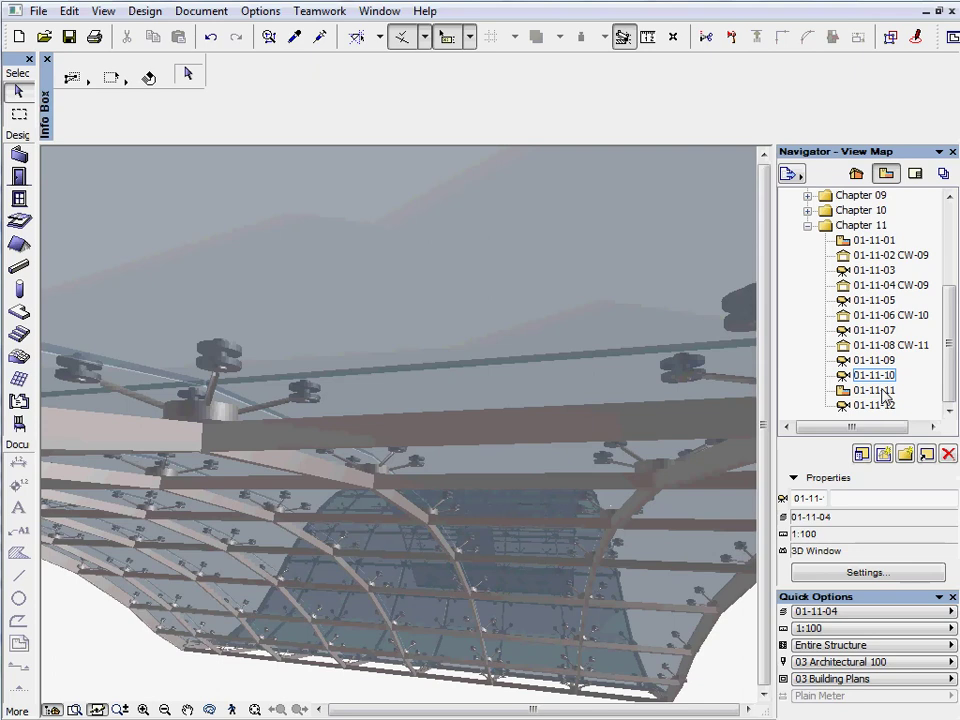
Open floor plan view 01-11-11 and select the rectangular, circular and wavy curtain walls one after another to check their plan display
double_click(884, 394)
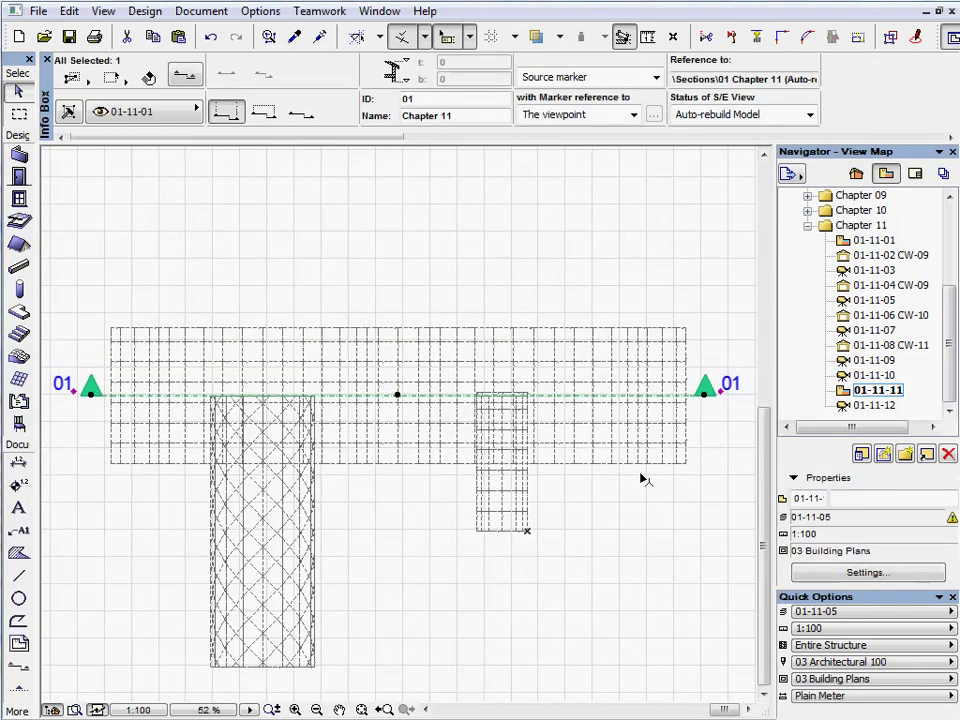
left_click(585, 502)
left_click(529, 533)
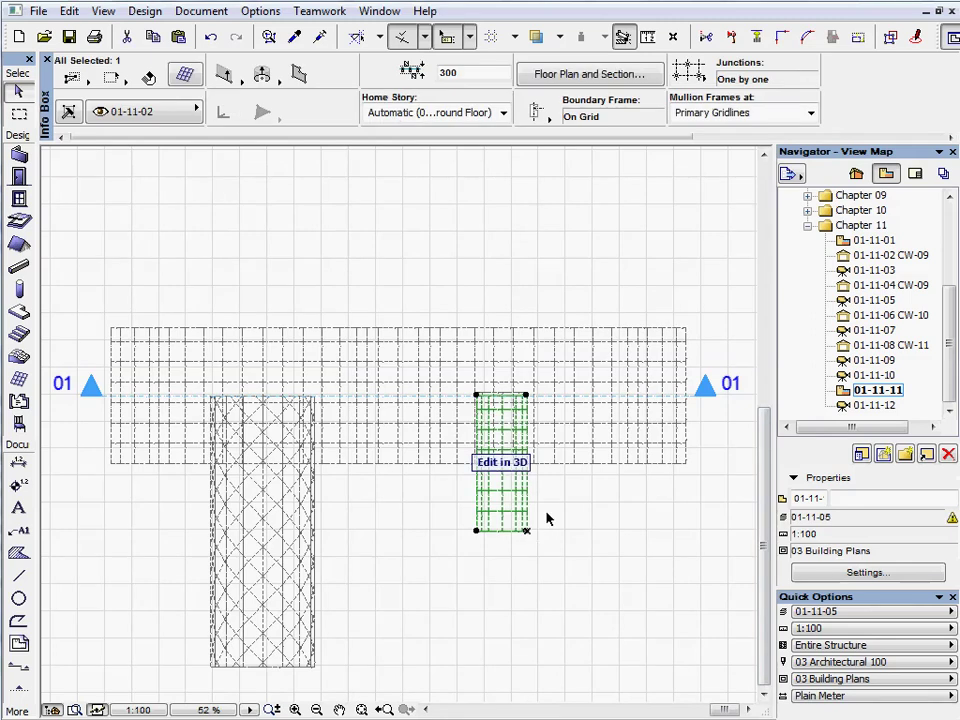
left_click(315, 664)
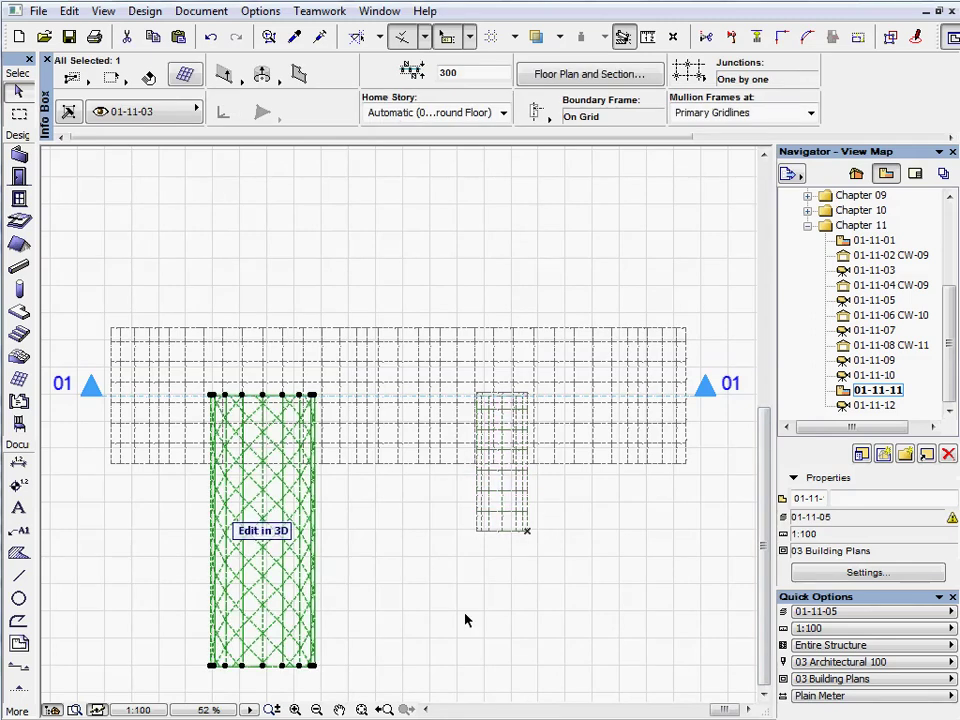
left_click(691, 467)
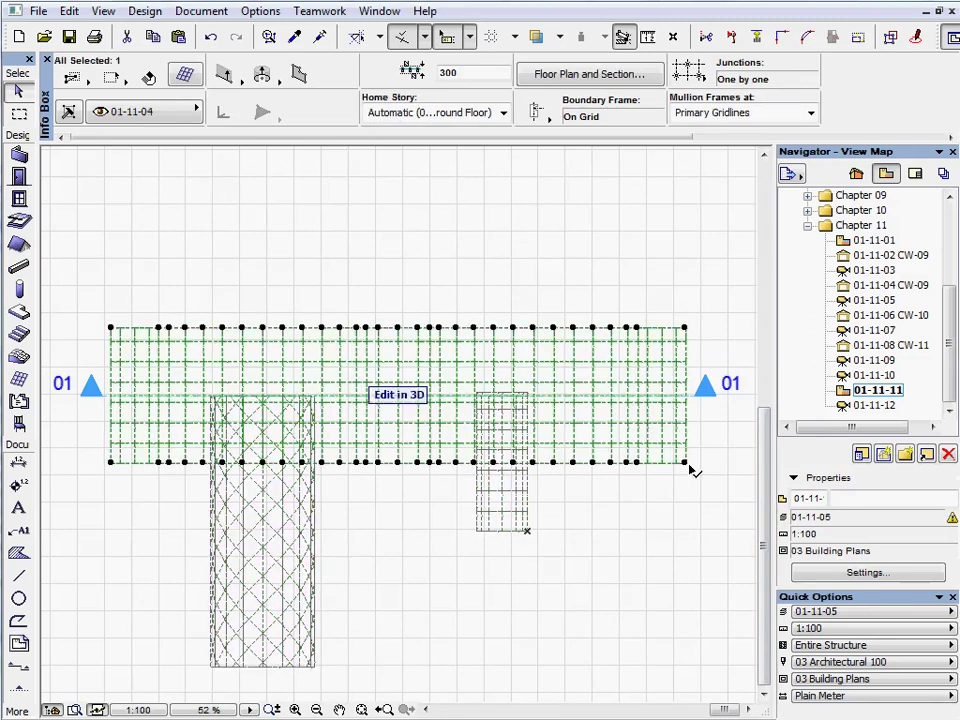
Clear the selection and open 3D view 01-11-12 to examine all three curtain walls together
left_click(635, 536)
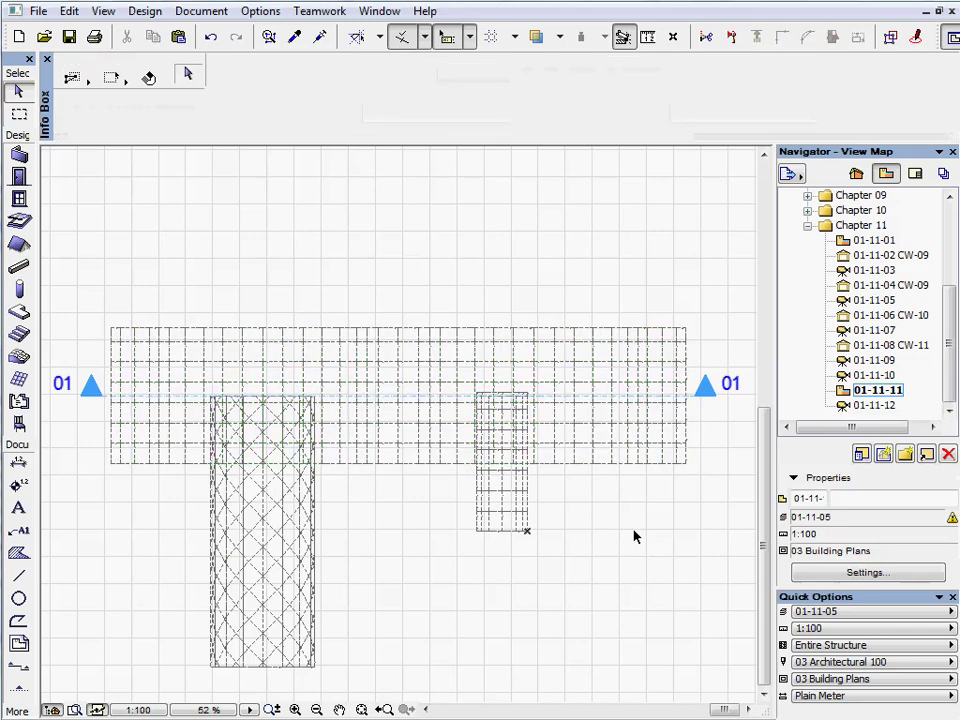
double_click(873, 405)
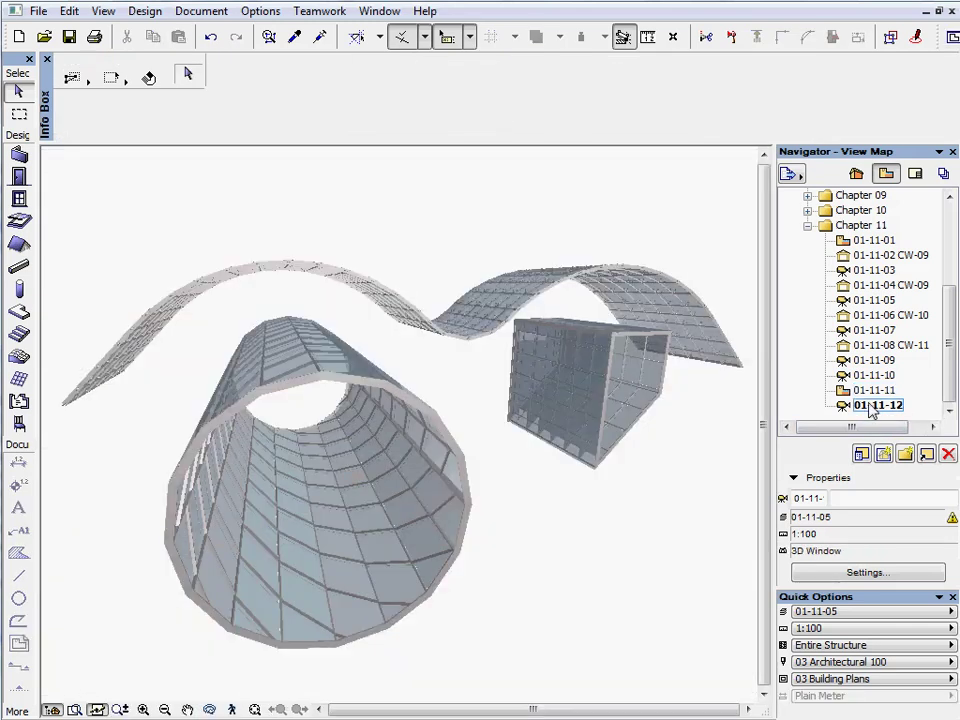